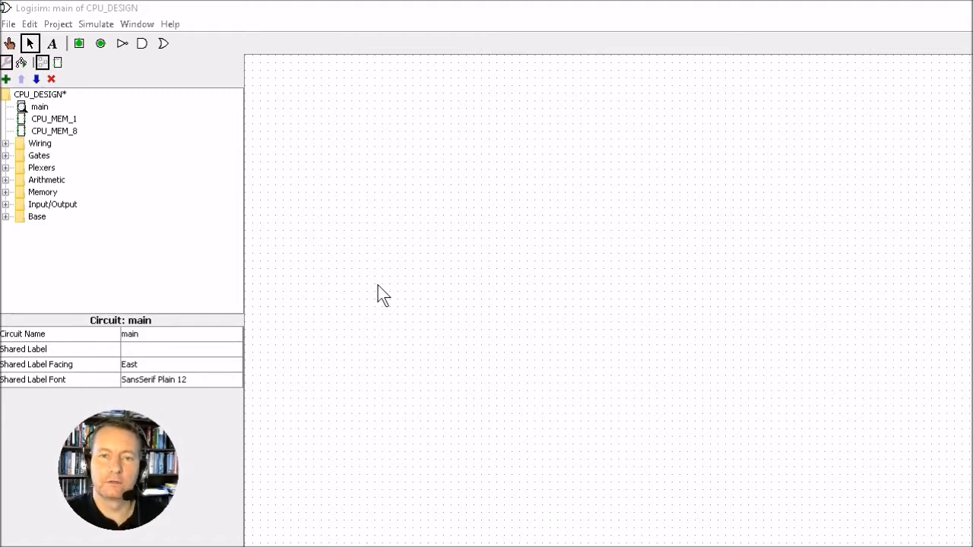
- Place an AND gate and duplicate it into a column of eight gates
{"action": "left_click", "coordinate": [142, 44]}
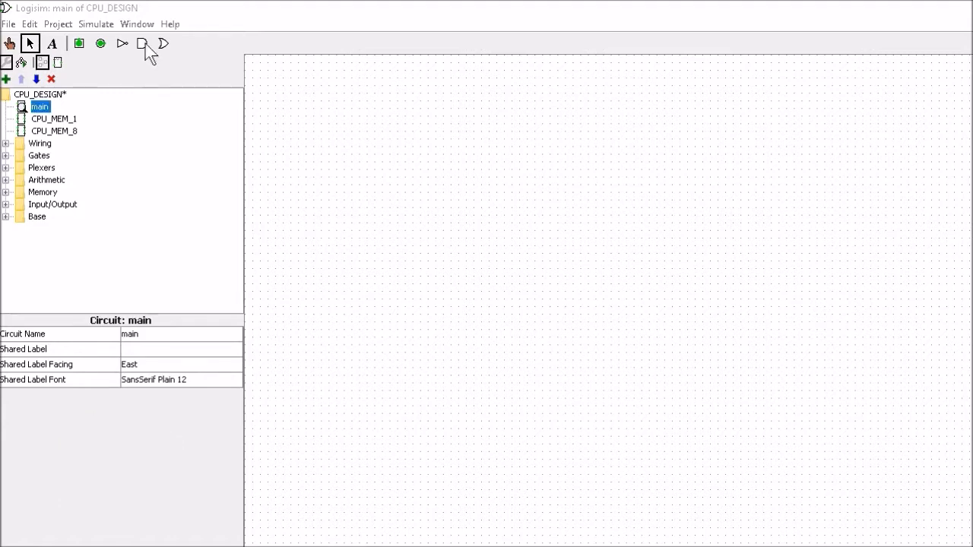
{"action": "left_click", "coordinate": [611, 140]}
{"action": "key", "text": "ctrl+d"}
{"action": "left_click_drag", "start_coordinate": [611, 160], "coordinate": [603, 198]}
{"action": "left_click_drag", "start_coordinate": [548, 107], "coordinate": [608, 286]}
{"action": "key", "text": "ctrl+d"}
{"action": "left_click_drag", "start_coordinate": [546, 114], "coordinate": [606, 469]}
{"action": "key", "text": "ctrl+d"}
- Place two splitters on either side of the AND gate column
{"action": "left_click", "coordinate": [6, 143]}
{"action": "left_click", "coordinate": [59, 155]}
{"action": "left_click", "coordinate": [513, 139]}
{"action": "left_click", "coordinate": [59, 156]}
{"action": "left_click", "coordinate": [764, 140]}
{"action": "left_click_drag", "start_coordinate": [521, 133], "coordinate": [446, 111]}
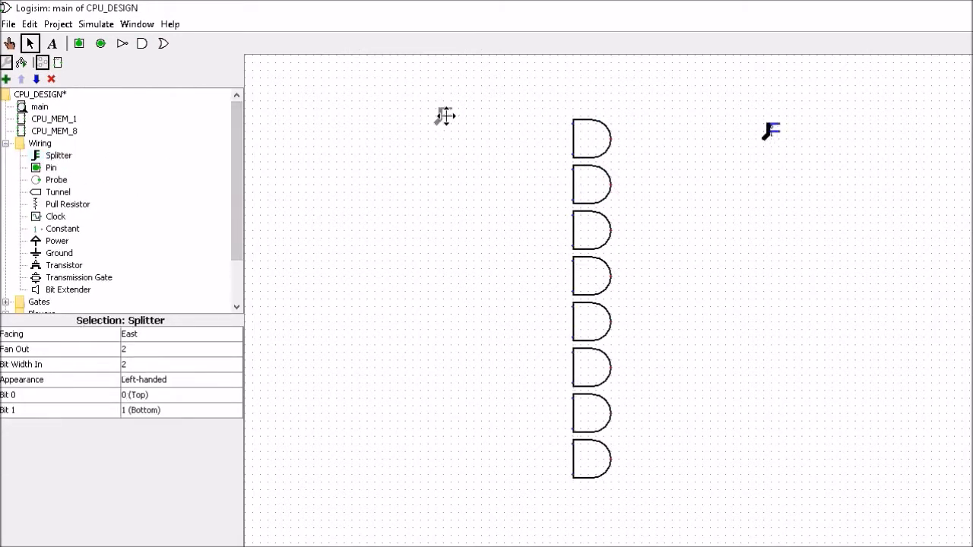
{"action": "left_click_drag", "start_coordinate": [770, 132], "coordinate": [776, 114]}
- Set both splitters to fan out 8, and give the right splitter an 8-bit width
{"action": "left_click", "coordinate": [444, 109]}
{"action": "left_click", "coordinate": [145, 350]}
{"action": "left_click", "coordinate": [134, 436]}
{"action": "left_click_drag", "start_coordinate": [443, 83], "coordinate": [443, 126]}
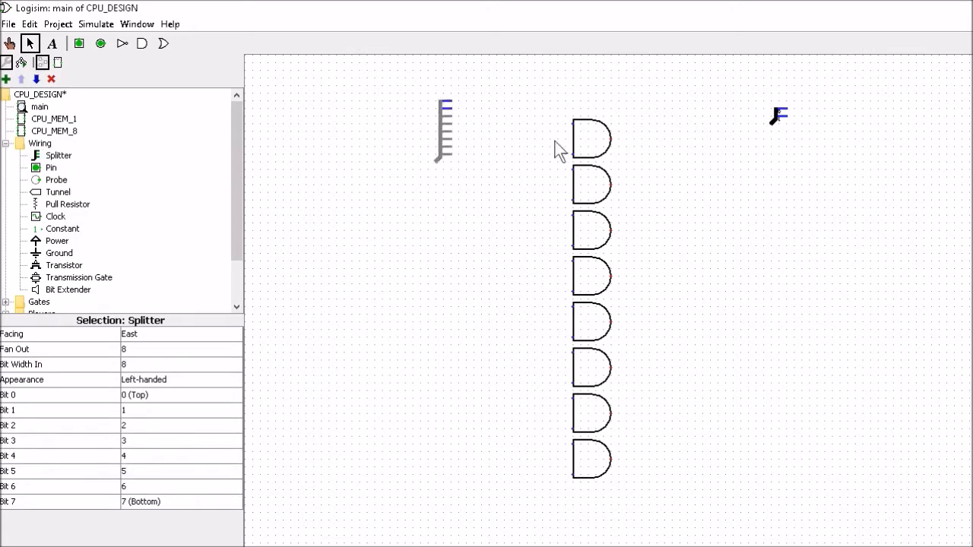
{"action": "left_click", "coordinate": [779, 114]}
{"action": "left_click", "coordinate": [180, 349]}
{"action": "left_click", "coordinate": [134, 436]}
{"action": "left_click", "coordinate": [180, 364]}
{"action": "left_click", "coordinate": [135, 452]}
{"action": "left_click_drag", "start_coordinate": [787, 108], "coordinate": [788, 100]}
- Turn both splitters to face South and position them above the gates
{"action": "left_click", "coordinate": [29, 24]}
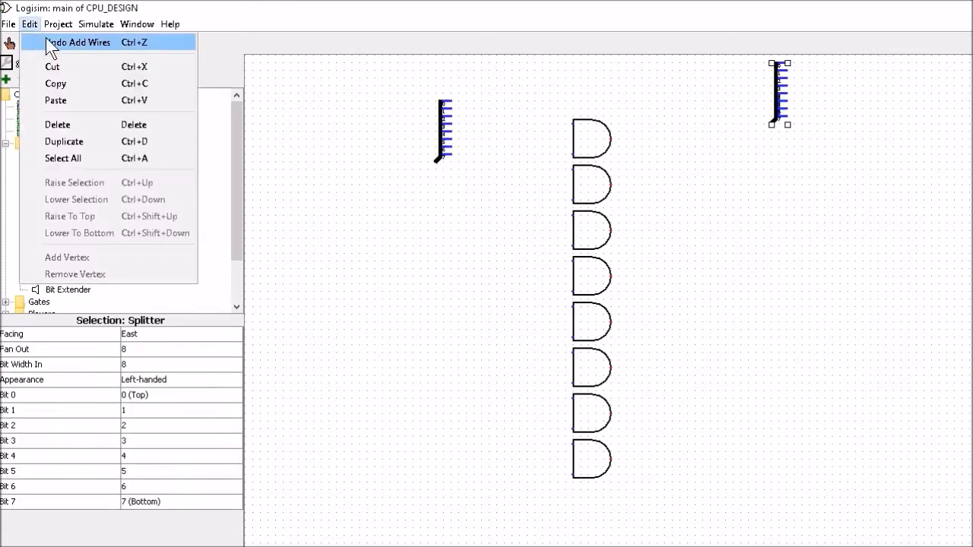
{"action": "left_click", "coordinate": [47, 41]}
{"action": "left_click", "coordinate": [443, 129]}
{"action": "left_click", "coordinate": [129, 334]}
{"action": "left_click", "coordinate": [130, 360]}
{"action": "left_click", "coordinate": [777, 99]}
{"action": "left_click", "coordinate": [129, 334]}
{"action": "left_click", "coordinate": [131, 360]}
{"action": "left_click_drag", "start_coordinate": [478, 180], "coordinate": [439, 118]}
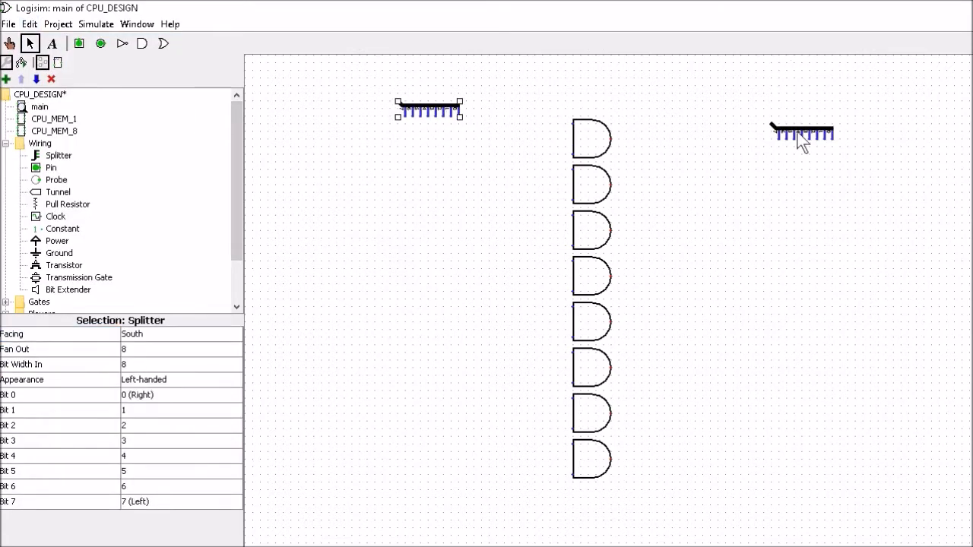
{"action": "left_click_drag", "start_coordinate": [798, 146], "coordinate": [714, 116]}
{"action": "mouse_move", "coordinate": [440, 118]}
{"action": "left_mouse_down"}
{"action": "mouse_move", "coordinate": [572, 123]}
{"action": "mouse_move", "coordinate": [572, 352]}
{"action": "left_mouse_up"}
- Wire left splitter bits into the AND gates and all eight gate outputs to the right splitter
{"action": "mouse_move", "coordinate": [413, 111]}
{"action": "left_mouse_down"}
{"action": "mouse_move", "coordinate": [573, 397]}
{"action": "mouse_move", "coordinate": [572, 443]}
{"action": "left_mouse_up"}
{"action": "left_click_drag", "start_coordinate": [610, 138], "coordinate": [749, 107]}
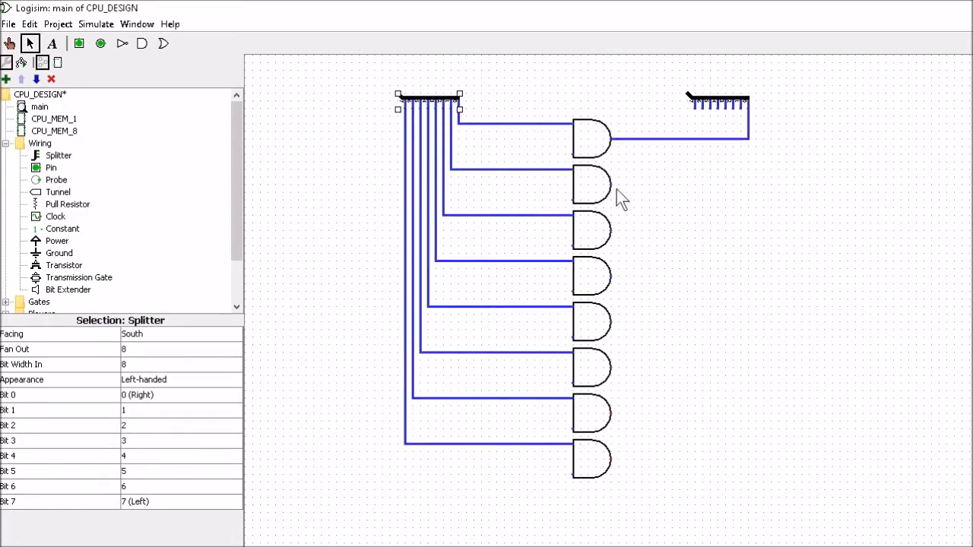
{"action": "left_click_drag", "start_coordinate": [610, 184], "coordinate": [741, 107]}
{"action": "left_click_drag", "start_coordinate": [610, 230], "coordinate": [734, 107]}
{"action": "left_click_drag", "start_coordinate": [611, 275], "coordinate": [726, 107]}
{"action": "left_click_drag", "start_coordinate": [610, 321], "coordinate": [718, 107]}
{"action": "mouse_move", "coordinate": [611, 367]}
{"action": "left_mouse_down"}
{"action": "mouse_move", "coordinate": [708, 153]}
{"action": "mouse_move", "coordinate": [710, 107]}
{"action": "left_mouse_up"}
{"action": "left_click_drag", "start_coordinate": [610, 412], "coordinate": [703, 107]}
{"action": "mouse_move", "coordinate": [611, 458]}
{"action": "left_mouse_down"}
{"action": "mouse_move", "coordinate": [698, 151]}
{"action": "mouse_move", "coordinate": [695, 107]}
{"action": "left_mouse_up"}
- Add an East-facing 8-bit input pin labelled 'i' (font size 18) on the left splitter
{"action": "left_click", "coordinate": [82, 44]}
{"action": "left_click", "coordinate": [138, 335]}
{"action": "left_click", "coordinate": [137, 348]}
{"action": "left_click", "coordinate": [140, 366]}
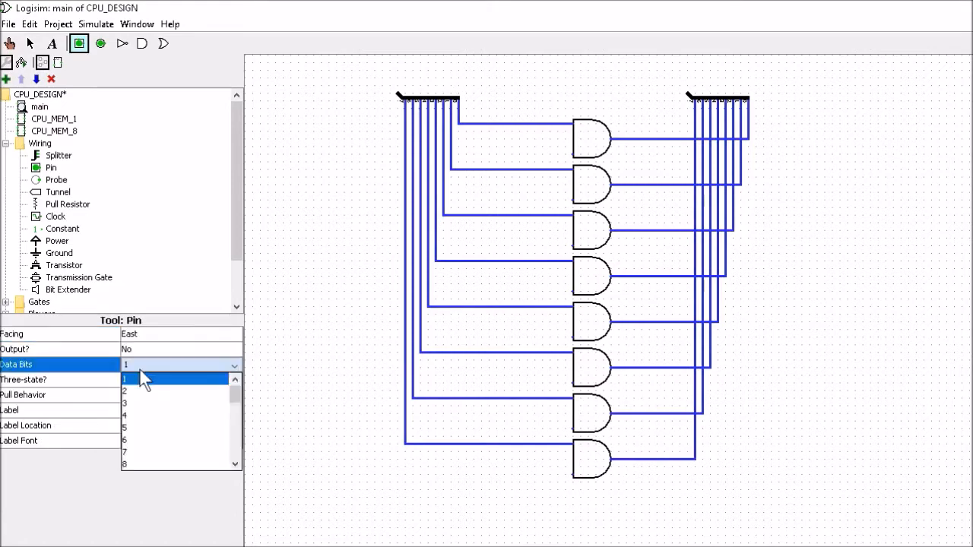
{"action": "left_click", "coordinate": [138, 462]}
{"action": "left_click", "coordinate": [143, 410]}
{"action": "type", "text": "i"}
{"action": "left_click", "coordinate": [148, 440]}
{"action": "left_click", "coordinate": [278, 120]}
{"action": "left_click", "coordinate": [136, 286]}
{"action": "left_click", "coordinate": [396, 94]}
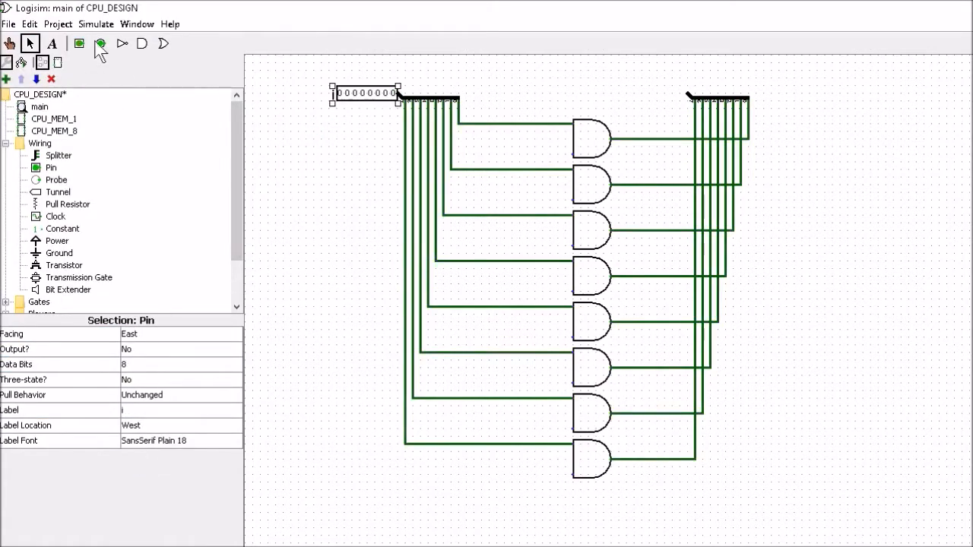
- Add an East-facing 8-bit output pin with a larger label font on the right splitter
{"action": "left_click", "coordinate": [99, 44]}
{"action": "left_click", "coordinate": [137, 334]}
{"action": "left_click", "coordinate": [136, 385]}
{"action": "left_click", "coordinate": [137, 365]}
{"action": "left_click", "coordinate": [133, 463]}
{"action": "left_click", "coordinate": [137, 335]}
{"action": "left_click", "coordinate": [137, 372]}
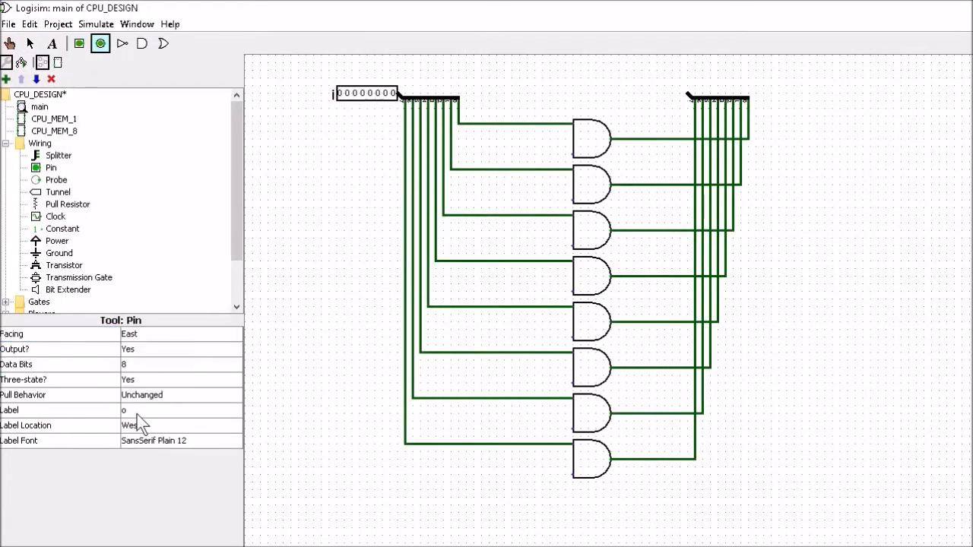
{"action": "left_click", "coordinate": [137, 426]}
{"action": "left_click", "coordinate": [137, 440]}
{"action": "left_click", "coordinate": [133, 287]}
{"action": "left_click", "coordinate": [688, 94]}
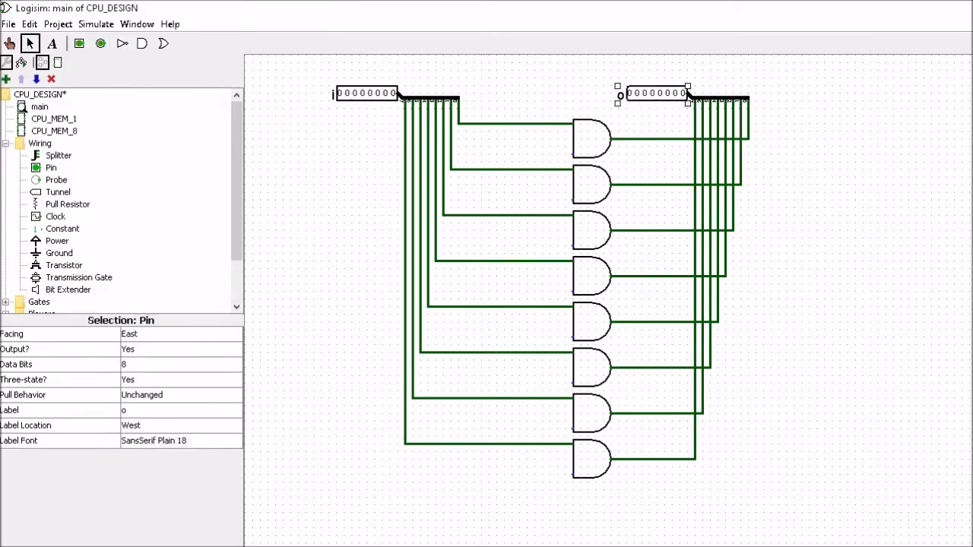
- Place a 1-bit North-facing input pin below the gate column
{"action": "left_click", "coordinate": [79, 44]}
{"action": "left_click", "coordinate": [152, 365]}
{"action": "left_click", "coordinate": [154, 381]}
{"action": "left_click", "coordinate": [152, 334]}
{"action": "left_click", "coordinate": [152, 348]}
{"action": "left_click", "coordinate": [549, 498]}
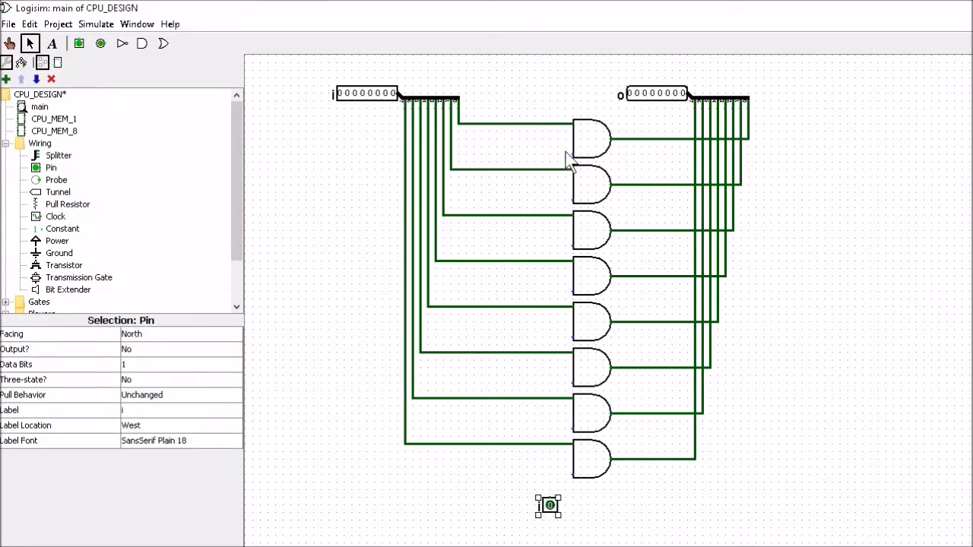
- Wire the enable pin to the lower input of all eight AND gates
{"action": "left_click_drag", "start_coordinate": [572, 154], "coordinate": [549, 496]}
{"action": "left_click_drag", "start_coordinate": [572, 200], "coordinate": [550, 200]}
{"action": "left_click_drag", "start_coordinate": [573, 245], "coordinate": [551, 246]}
{"action": "left_click_drag", "start_coordinate": [572, 291], "coordinate": [550, 291]}
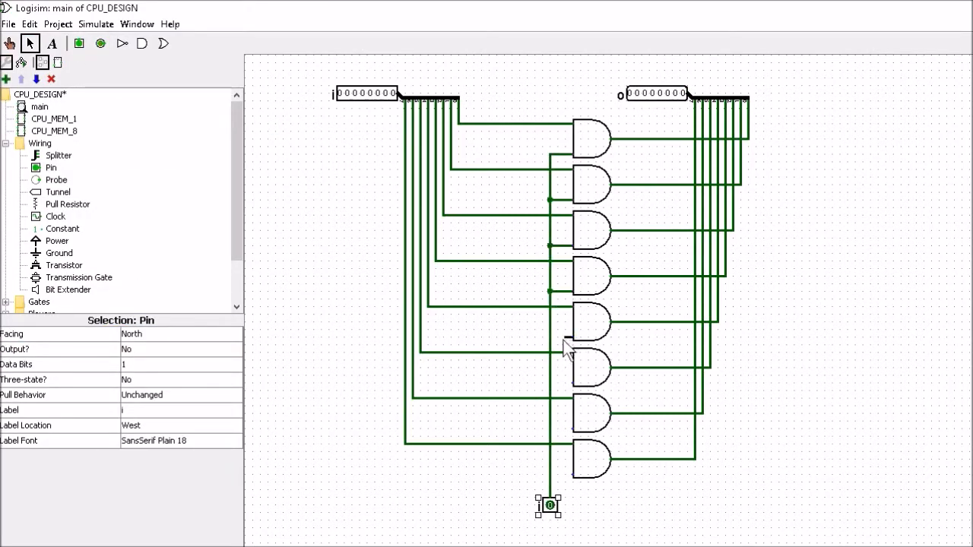
{"action": "left_click_drag", "start_coordinate": [572, 336], "coordinate": [550, 336]}
{"action": "left_click_drag", "start_coordinate": [572, 383], "coordinate": [550, 383]}
{"action": "left_click_drag", "start_coordinate": [572, 428], "coordinate": [551, 428]}
{"action": "left_click_drag", "start_coordinate": [572, 474], "coordinate": [550, 475]}
- Label the enable pin 'e' with the label placed below the pin
{"action": "left_click", "coordinate": [150, 411]}
{"action": "key", "text": "BackSpace"}
{"action": "type", "text": "e"}
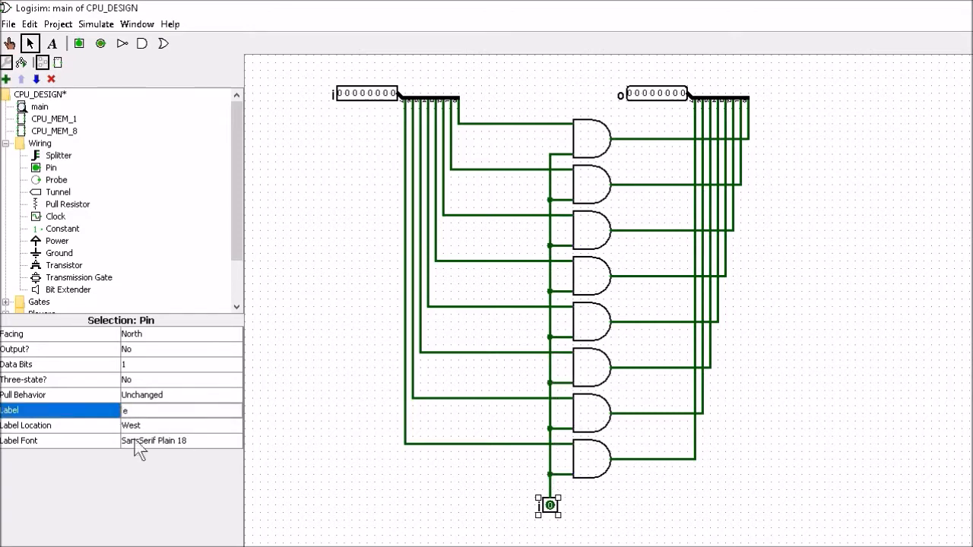
{"action": "left_click", "coordinate": [136, 425]}
{"action": "left_click", "coordinate": [136, 455]}
{"action": "left_click", "coordinate": [350, 474]}
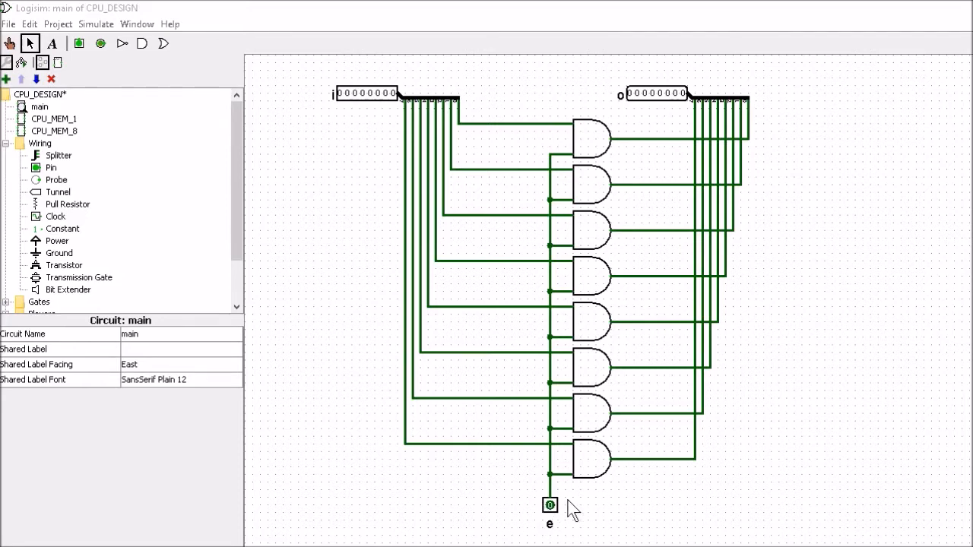
- With the Poke tool, set all eight bits of i to 1, then switch e on and back off
{"action": "left_click", "coordinate": [9, 43]}
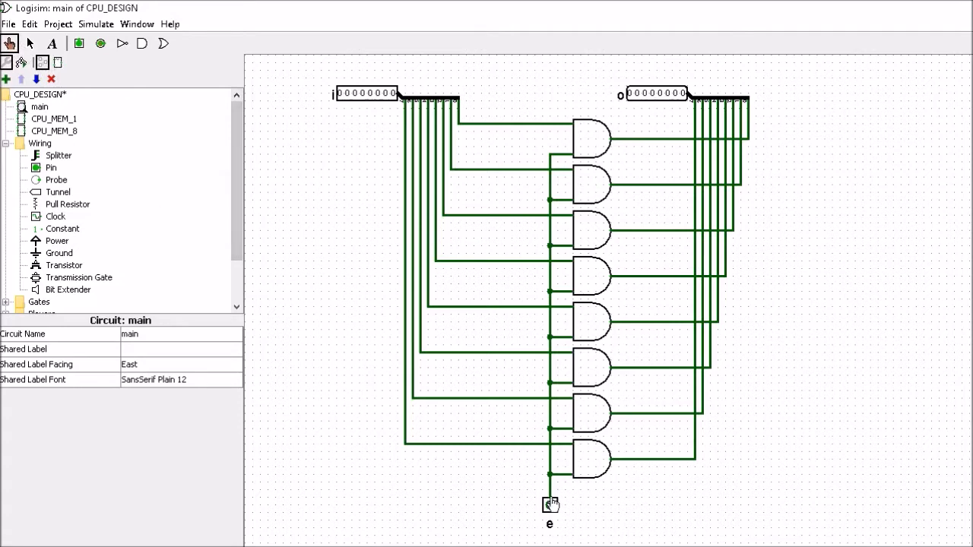
{"action": "left_click", "coordinate": [340, 99]}
{"action": "left_click", "coordinate": [348, 98]}
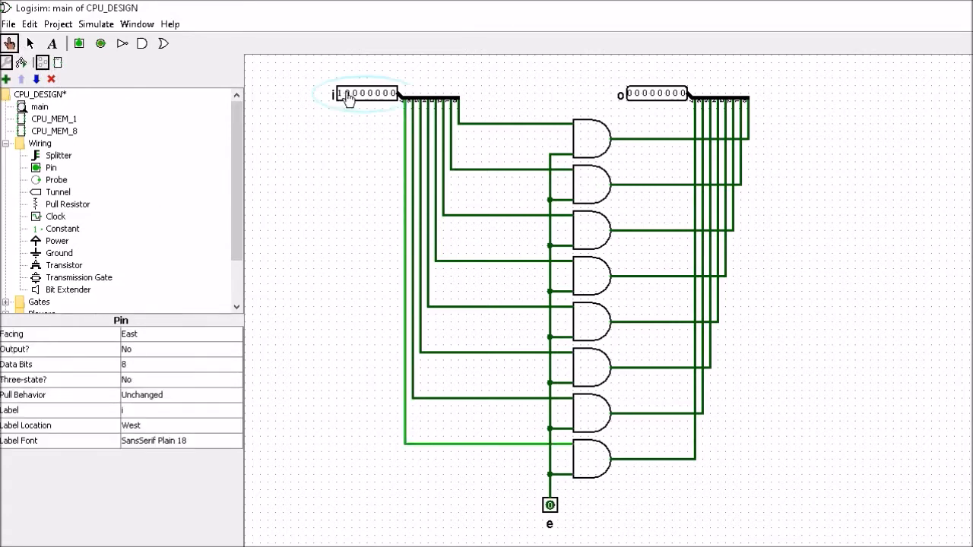
{"action": "left_click", "coordinate": [355, 99]}
{"action": "left_click", "coordinate": [361, 99]}
{"action": "left_click", "coordinate": [368, 99]}
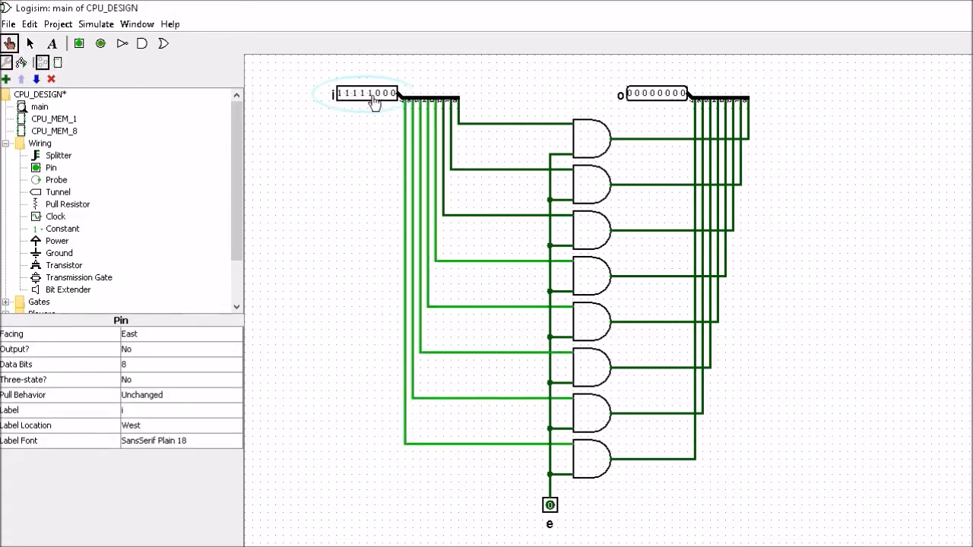
{"action": "left_click", "coordinate": [375, 99]}
{"action": "left_click", "coordinate": [388, 98]}
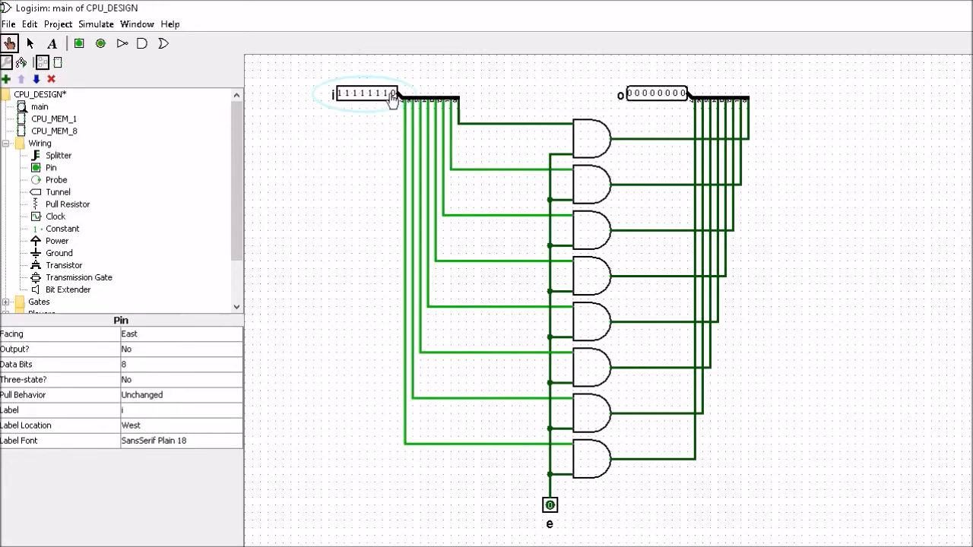
{"action": "left_click", "coordinate": [393, 97]}
{"action": "left_click", "coordinate": [549, 506]}
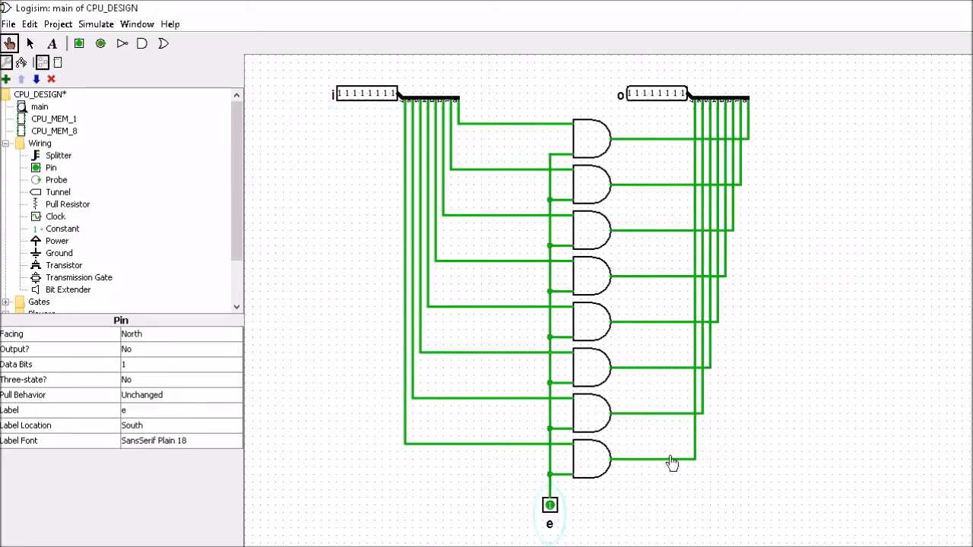
{"action": "left_click", "coordinate": [550, 506]}
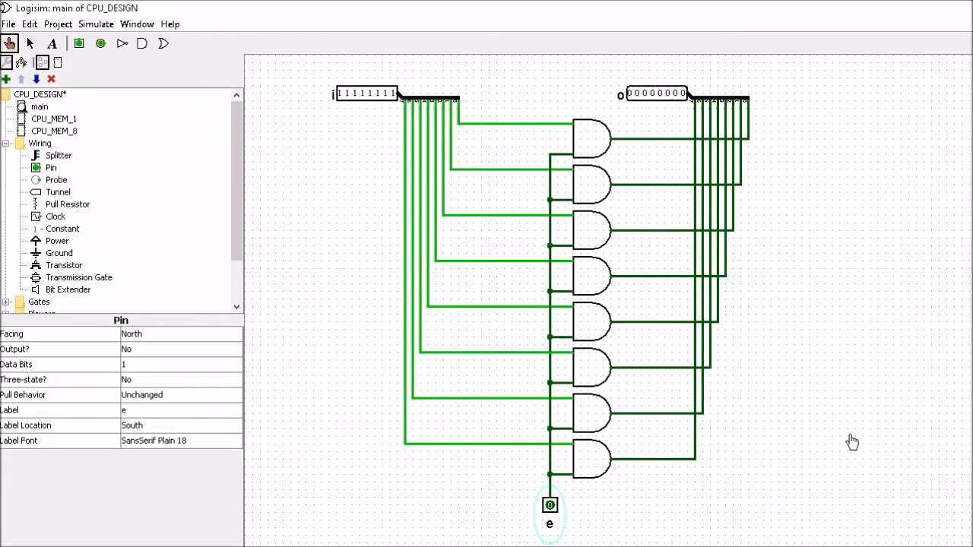
- Create a new circuit named CPU_ENABLE
{"action": "left_click", "coordinate": [59, 23]}
{"action": "left_click", "coordinate": [78, 44]}
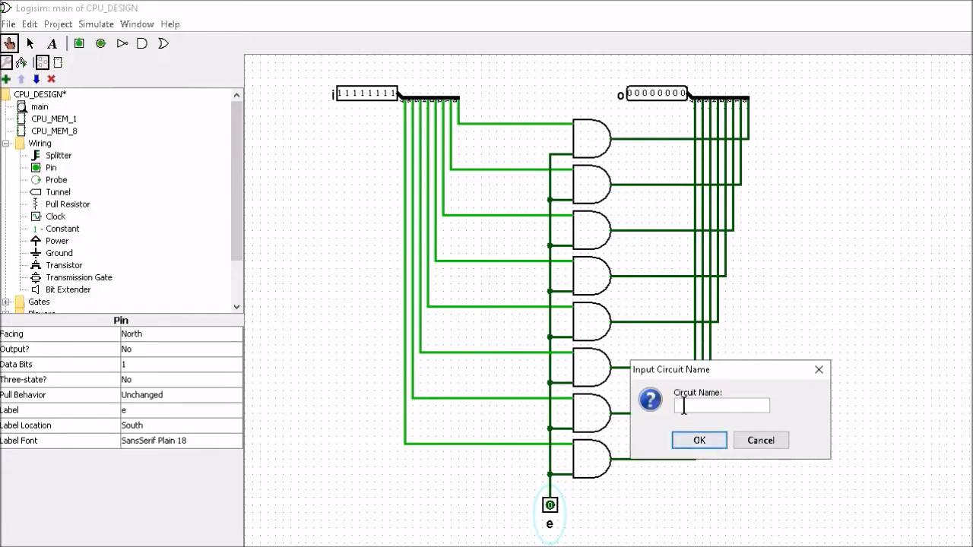
{"action": "type", "text": "CPU_ENABLE"}
{"action": "left_click", "coordinate": [695, 441]}
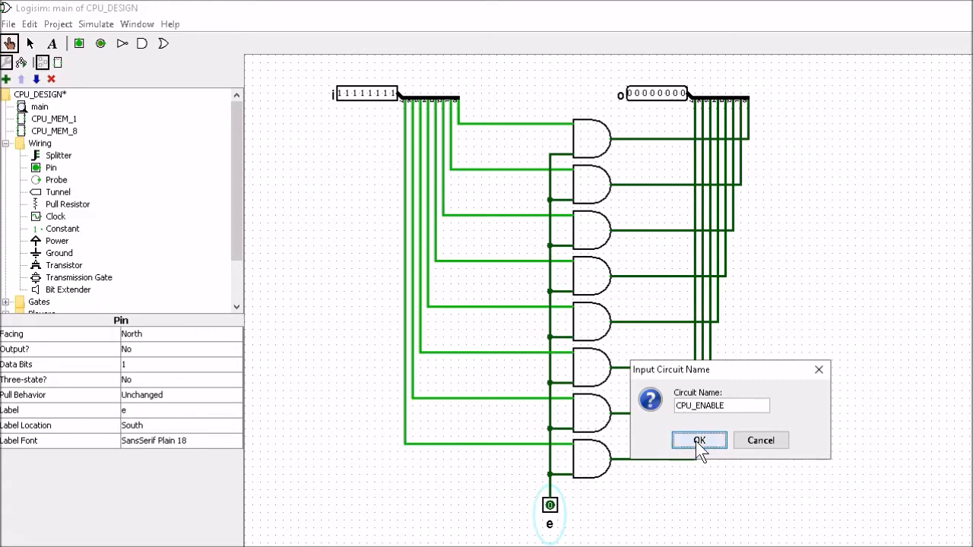
- Select the whole enable circuit in main and remove it
{"action": "double_click", "coordinate": [39, 107]}
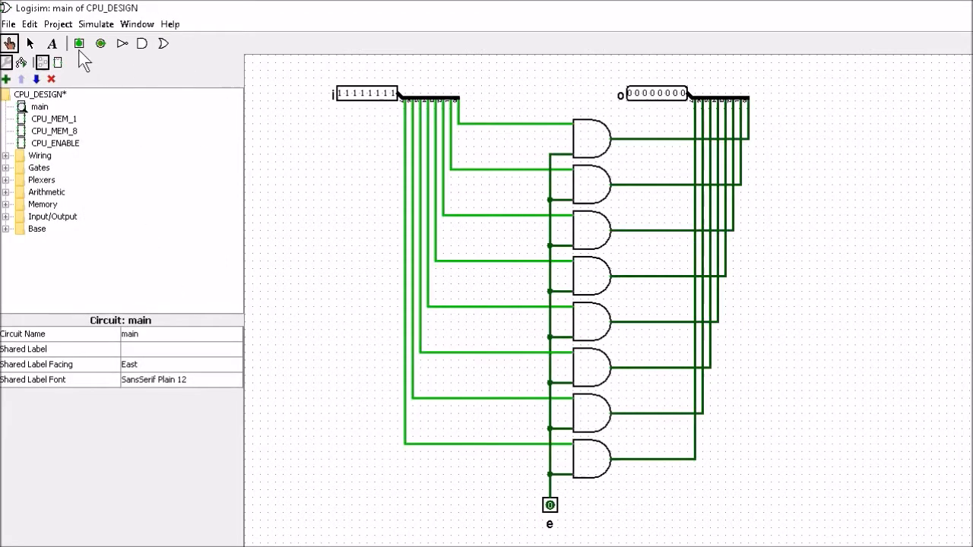
{"action": "left_click", "coordinate": [31, 44]}
{"action": "left_click_drag", "start_coordinate": [305, 69], "coordinate": [848, 544]}
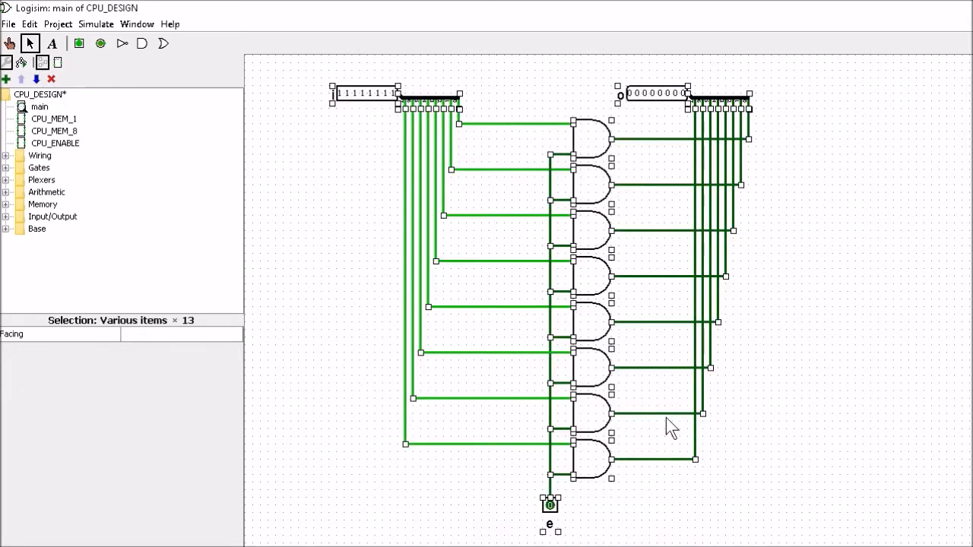
{"action": "key", "text": "Delete"}
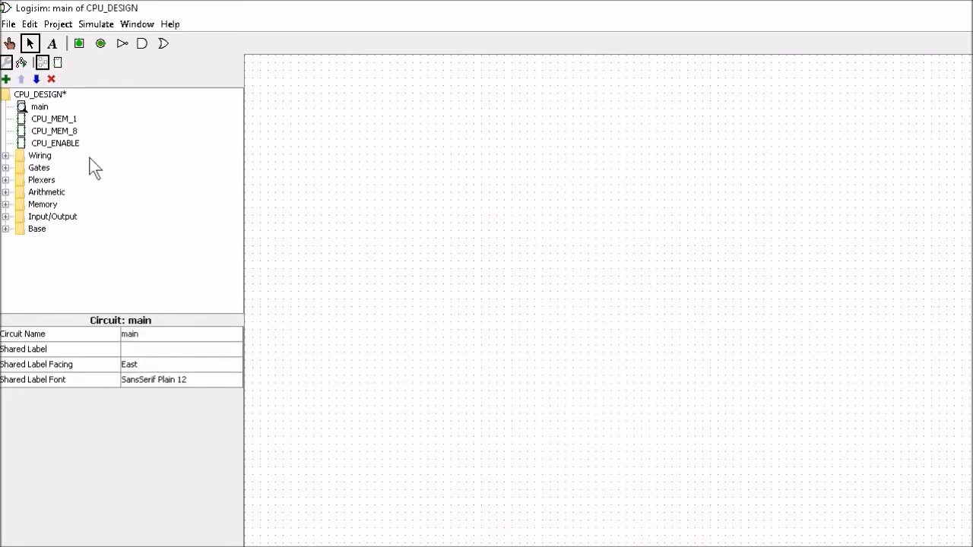
- Paste the copied enable circuit into CPU_ENABLE and deselect it
{"action": "double_click", "coordinate": [52, 145]}
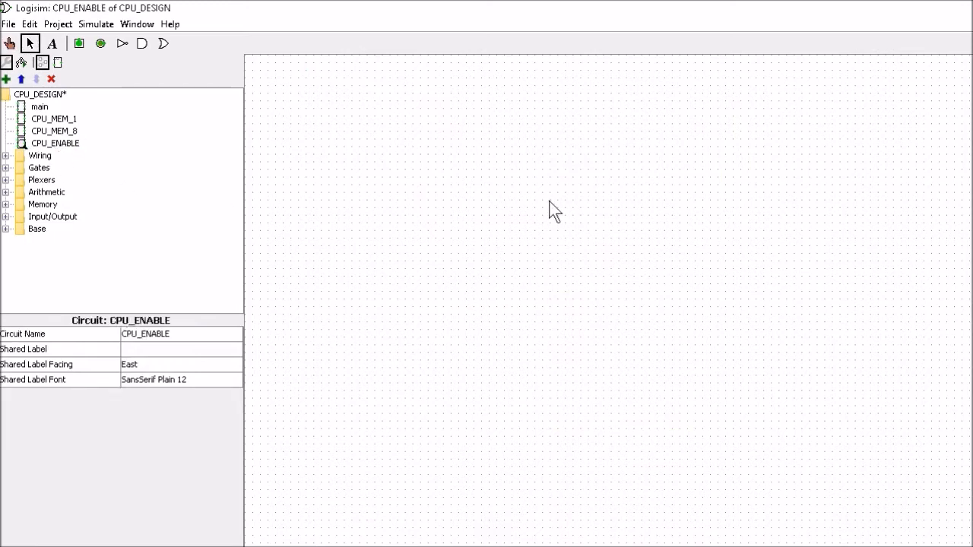
{"action": "key", "text": "ctrl+v"}
{"action": "left_click", "coordinate": [920, 413]}
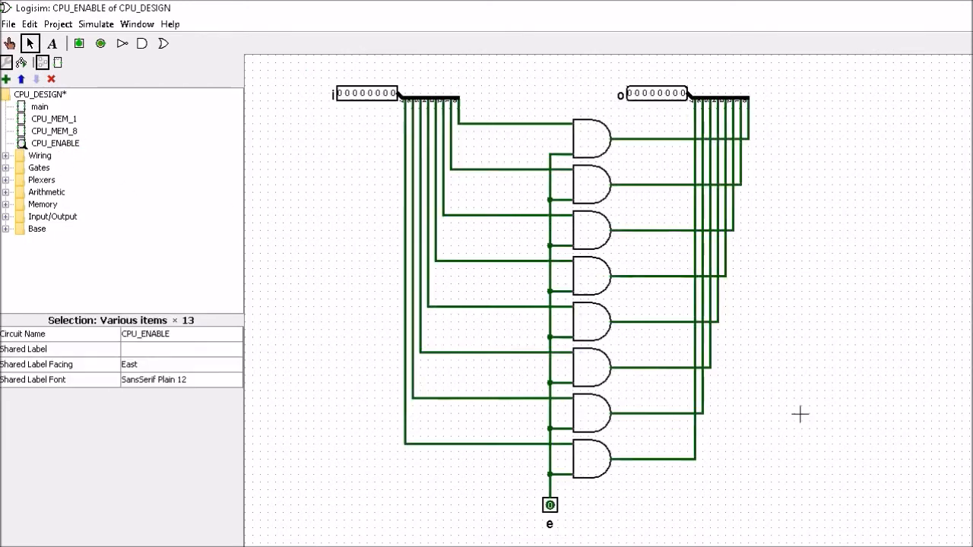
- In CPU_ENABLE's appearance, replace the old small box with a larger rectangle of outline width 2
{"action": "left_click", "coordinate": [55, 144]}
{"action": "right_click", "coordinate": [57, 144]}
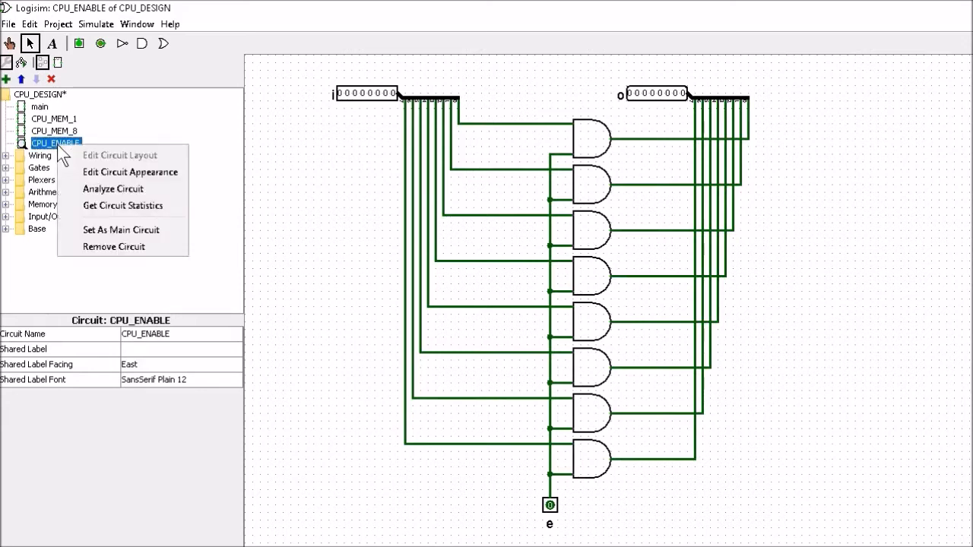
{"action": "left_click", "coordinate": [113, 174]}
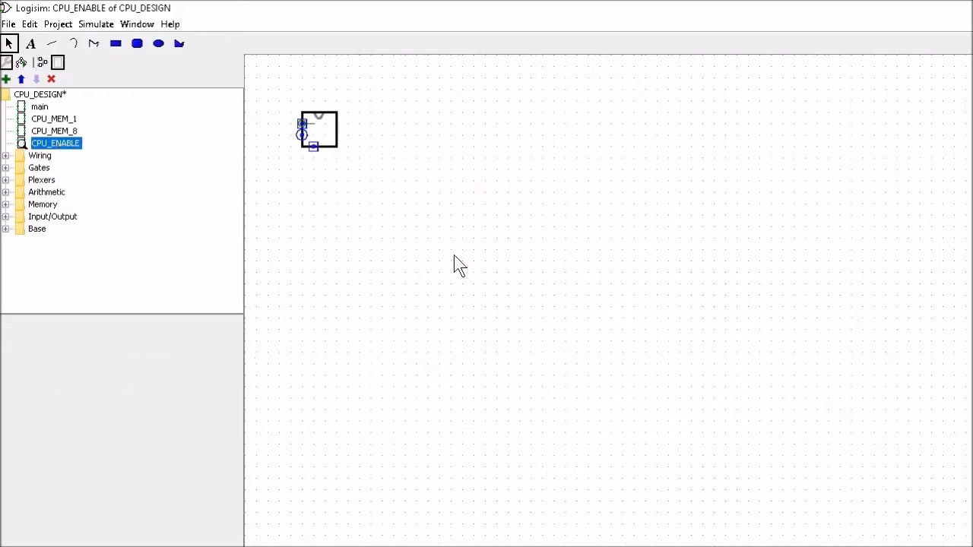
{"action": "left_click", "coordinate": [116, 43]}
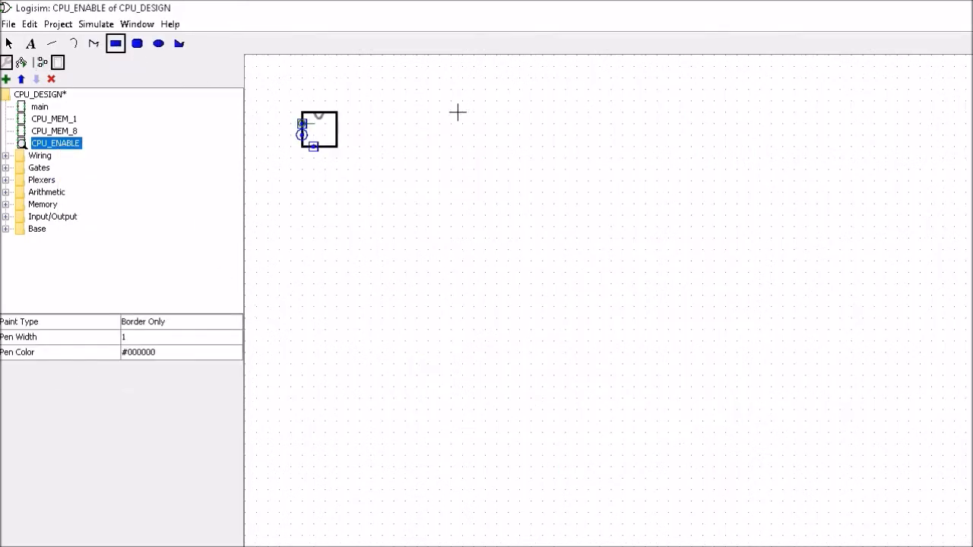
{"action": "left_click_drag", "start_coordinate": [460, 113], "coordinate": [532, 205]}
{"action": "left_click", "coordinate": [140, 348]}
{"action": "left_click", "coordinate": [141, 375]}
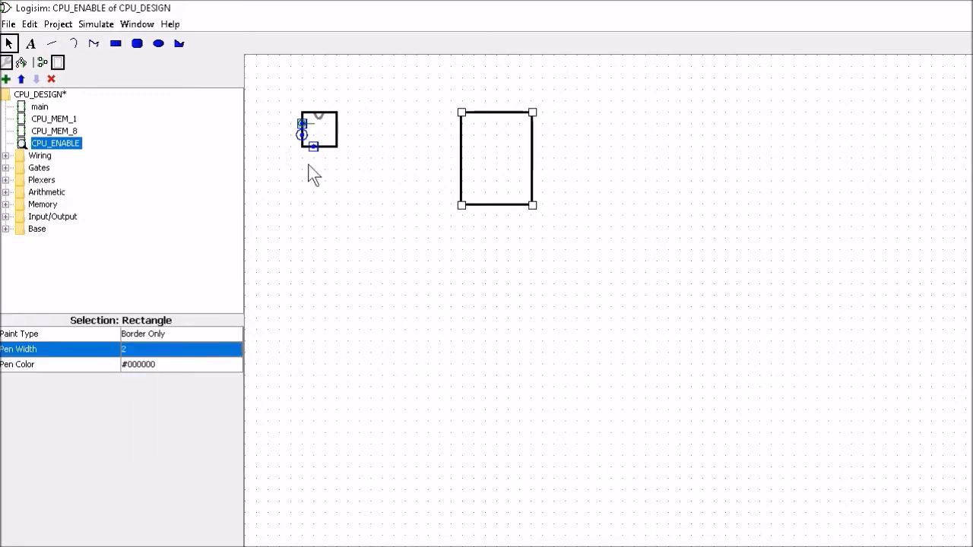
{"action": "left_click", "coordinate": [337, 134]}
{"action": "key", "text": "Delete"}
- Move the anchor and input ports to the rectangle's right and left edges, and the notch to its top edge
{"action": "left_click_drag", "start_coordinate": [302, 123], "coordinate": [462, 135]}
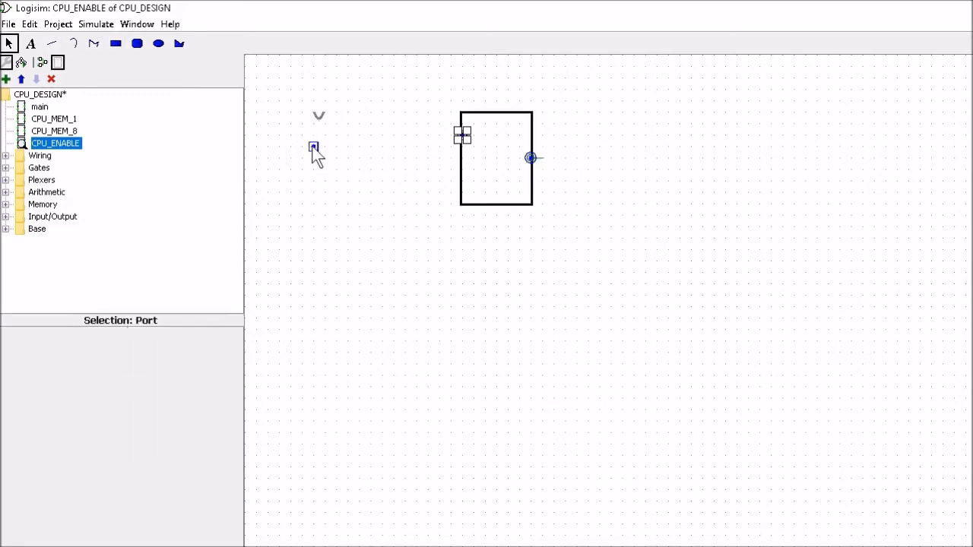
{"action": "left_click_drag", "start_coordinate": [313, 146], "coordinate": [462, 180]}
{"action": "left_click_drag", "start_coordinate": [316, 117], "coordinate": [494, 115]}
- Add 'CPU' and 'ENABLE' text labels beside the box
{"action": "left_click", "coordinate": [31, 43]}
{"action": "left_click", "coordinate": [339, 221]}
{"action": "type", "text": "CPU"}
{"action": "left_click", "coordinate": [332, 251]}
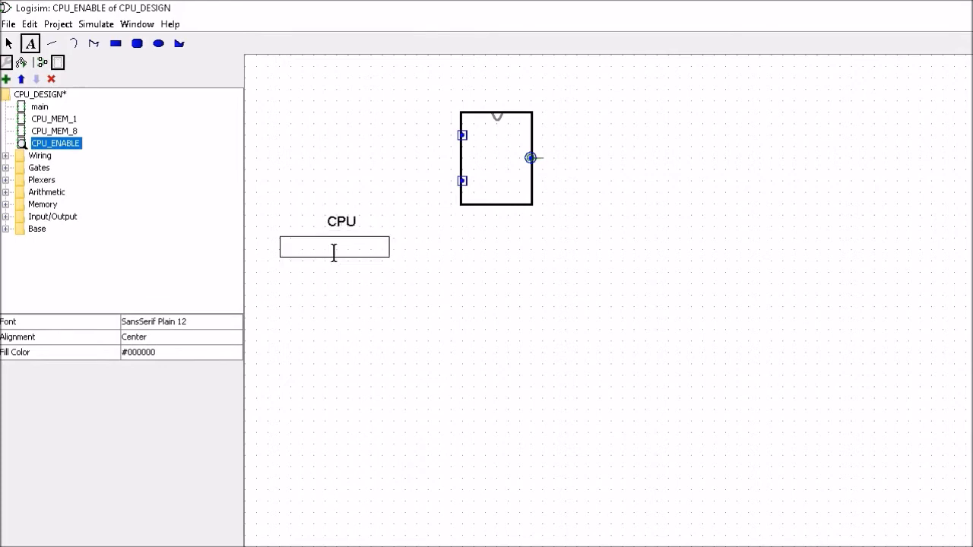
{"action": "type", "text": "ENABLE"}
{"action": "left_click", "coordinate": [336, 220]}
- Set the font size of the CPU and ENABLE labels to 10
{"action": "left_click", "coordinate": [181, 321]}
{"action": "left_click", "coordinate": [311, 71]}
{"action": "left_click", "coordinate": [282, 95]}
{"action": "left_click", "coordinate": [136, 286]}
{"action": "left_click", "coordinate": [328, 247]}
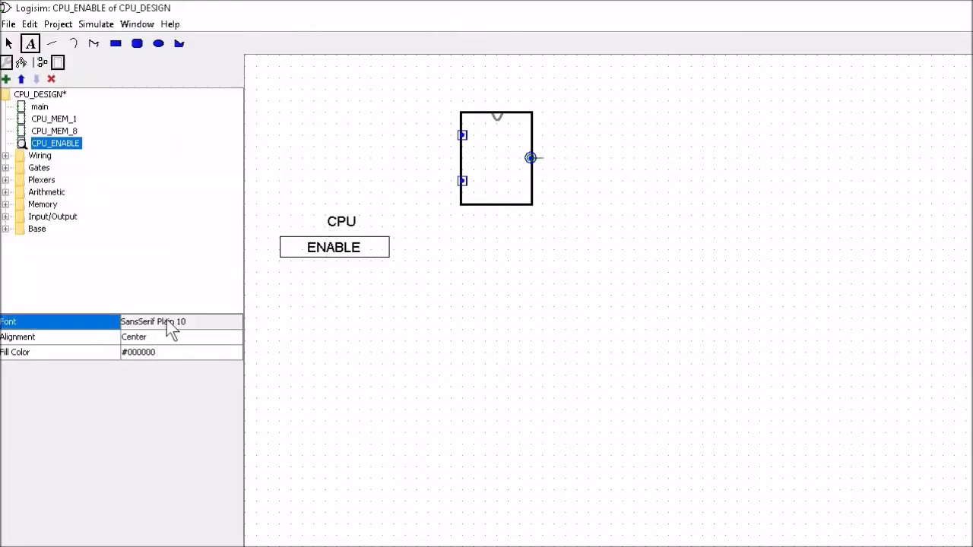
{"action": "left_click", "coordinate": [167, 322]}
{"action": "left_click", "coordinate": [311, 71]}
{"action": "left_click", "coordinate": [136, 285]}
{"action": "left_click", "coordinate": [335, 222]}
- Add the pin labels 'e', 'i' and 'o' below the other labels
{"action": "left_click", "coordinate": [329, 364]}
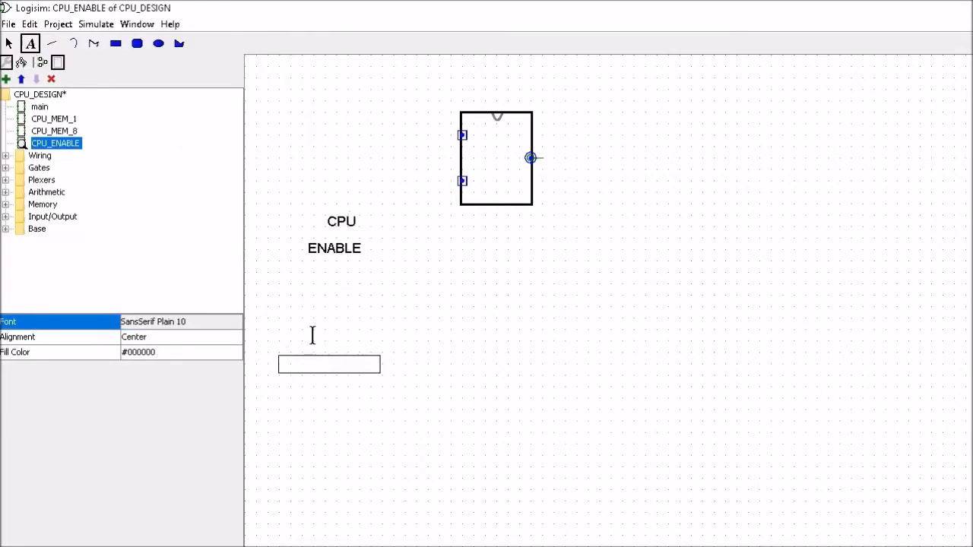
{"action": "type", "text": "e"}
{"action": "left_click", "coordinate": [327, 402]}
{"action": "type", "text": "i"}
{"action": "left_click", "coordinate": [333, 438]}
{"action": "type", "text": "o"}
{"action": "left_click", "coordinate": [440, 455]}
- Try font size 18 on the e label
{"action": "left_click", "coordinate": [328, 365]}
{"action": "left_click", "coordinate": [180, 321]}
{"action": "left_click", "coordinate": [278, 144]}
{"action": "left_click", "coordinate": [136, 286]}
{"action": "left_click", "coordinate": [181, 322]}
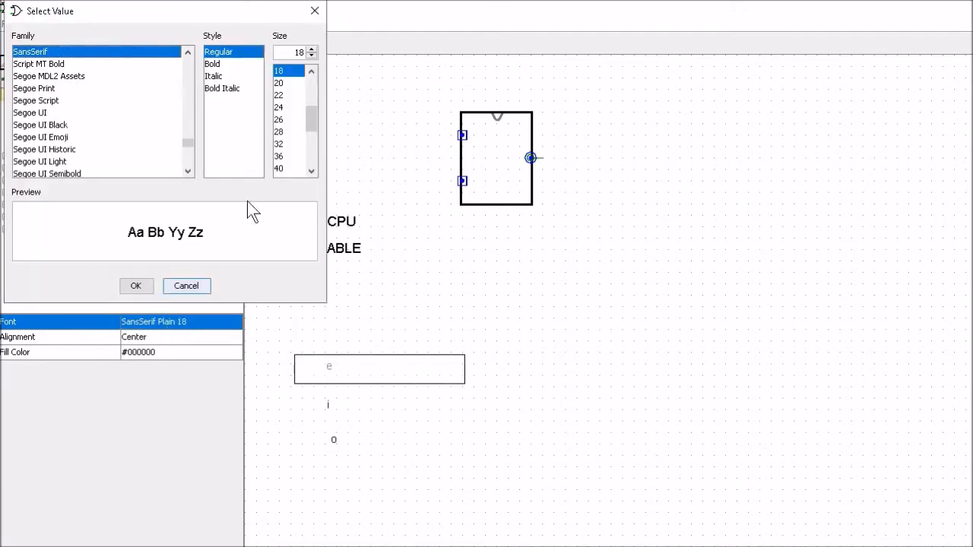
{"action": "left_click", "coordinate": [185, 286]}
- Reapply font size 10 to the CPU and ENABLE labels
{"action": "double_click", "coordinate": [336, 247]}
{"action": "left_click", "coordinate": [165, 321]}
{"action": "left_click", "coordinate": [11, 44]}
{"action": "left_click", "coordinate": [335, 223]}
{"action": "left_click", "coordinate": [167, 334]}
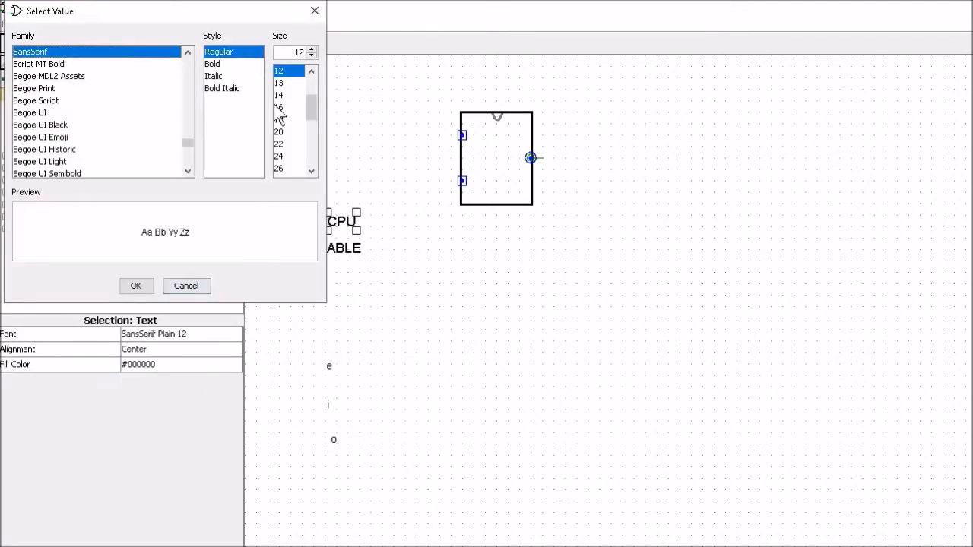
{"action": "scroll", "coordinate": [278, 110], "scroll_direction": "up", "scroll_amount": 1}
{"action": "left_click", "coordinate": [278, 83]}
{"action": "left_click", "coordinate": [131, 289]}
{"action": "left_click", "coordinate": [323, 248]}
{"action": "left_click", "coordinate": [11, 44]}
{"action": "left_click", "coordinate": [147, 335]}
{"action": "double_click", "coordinate": [310, 71]}
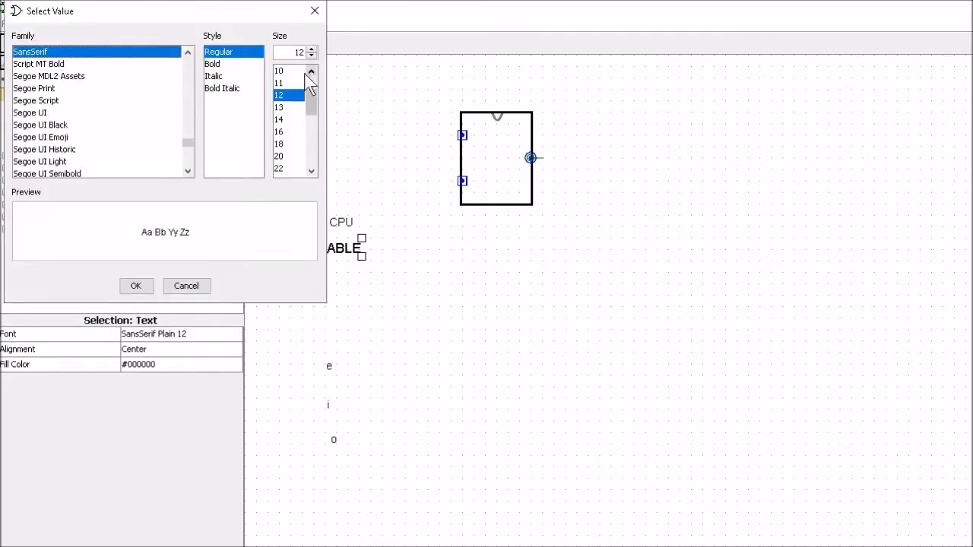
{"action": "left_click", "coordinate": [279, 71]}
{"action": "left_click", "coordinate": [136, 286]}
- Move CPU and ENABLE inside the box and i, e, o beside their ports, then open main
{"action": "left_click_drag", "start_coordinate": [341, 221], "coordinate": [498, 141]}
{"action": "left_click_drag", "start_coordinate": [329, 257], "coordinate": [495, 169]}
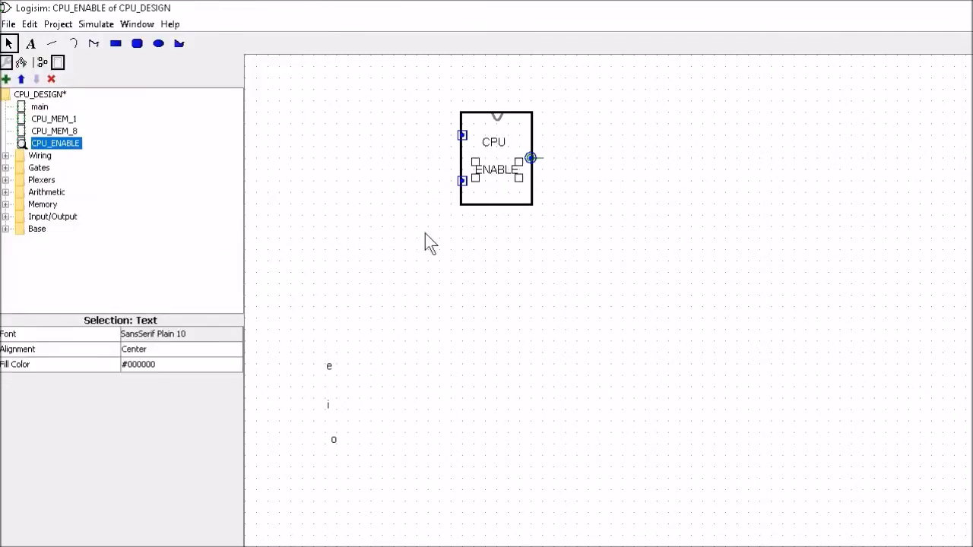
{"action": "left_click_drag", "start_coordinate": [329, 367], "coordinate": [472, 136]}
{"action": "left_click_drag", "start_coordinate": [327, 405], "coordinate": [471, 136]}
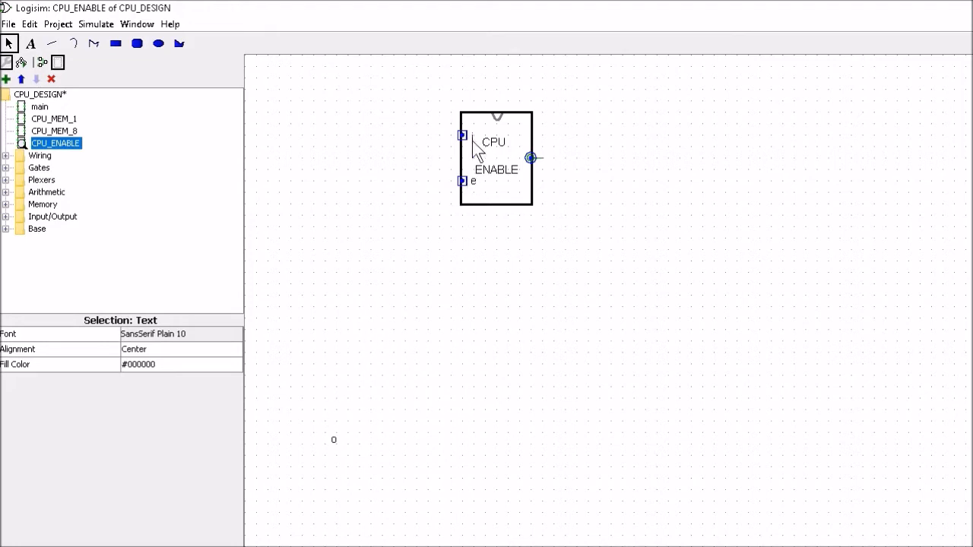
{"action": "left_click_drag", "start_coordinate": [333, 440], "coordinate": [519, 157]}
{"action": "left_click", "coordinate": [425, 386]}
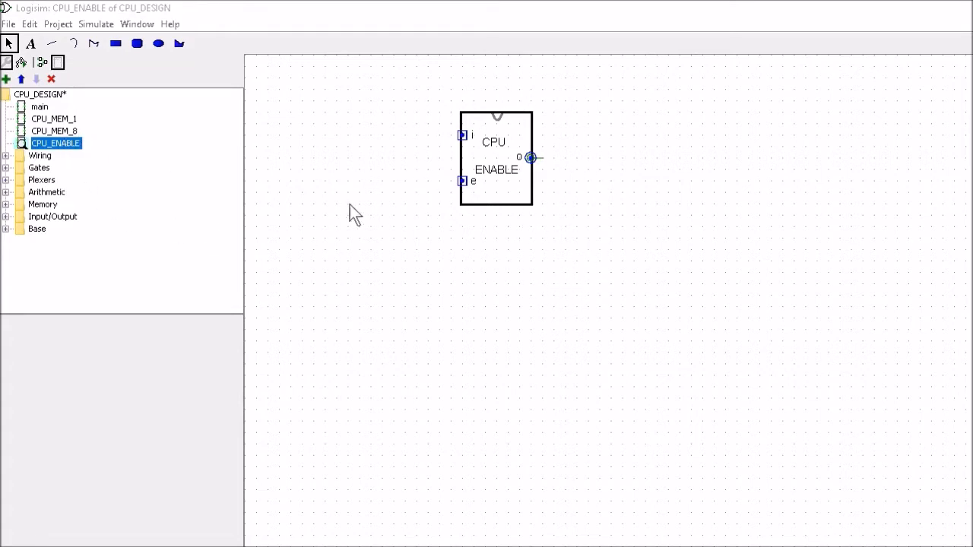
{"action": "double_click", "coordinate": [33, 110]}
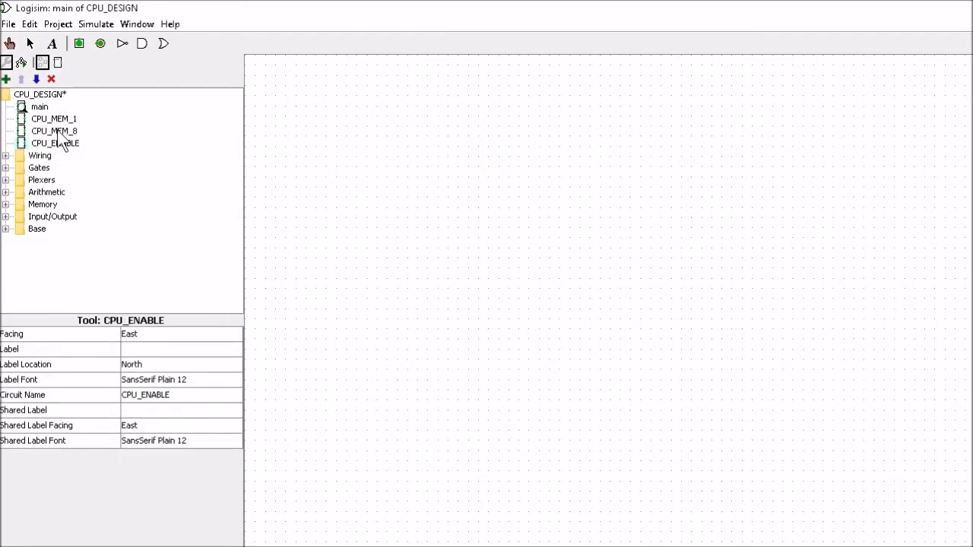
- Place CPU_MEM_8 in main, with CPU_ENABLE to its right, aligned to the memory's output
{"action": "left_click", "coordinate": [57, 131]}
{"action": "left_click", "coordinate": [579, 166]}
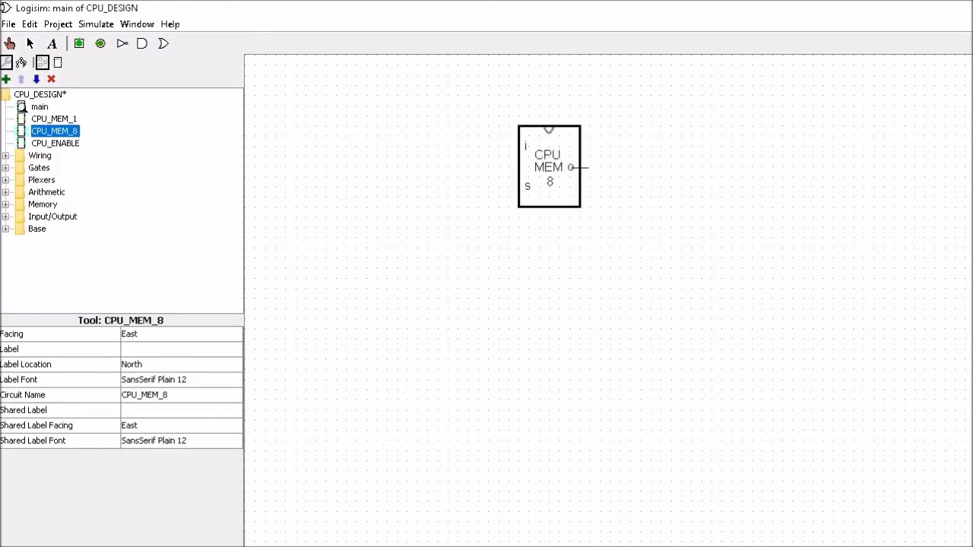
{"action": "left_click", "coordinate": [58, 145]}
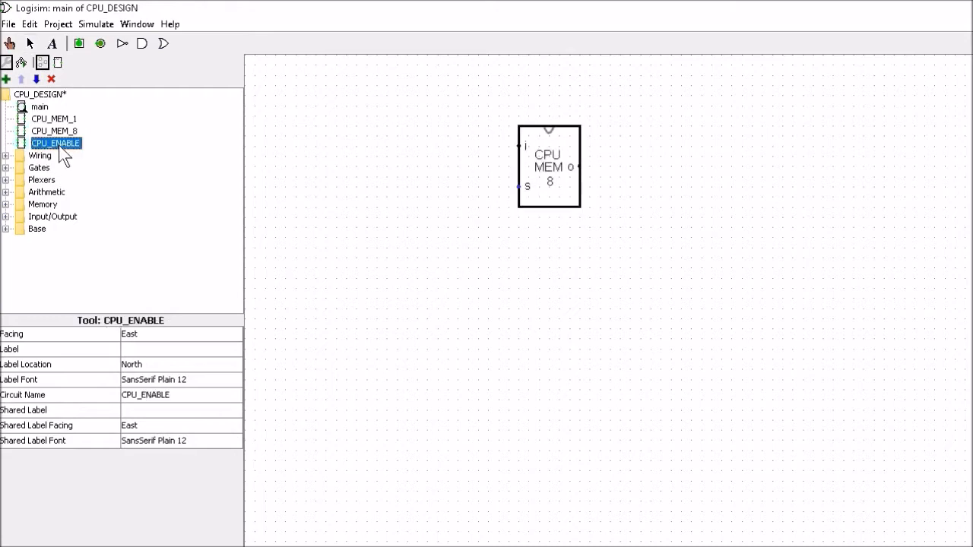
{"action": "left_click", "coordinate": [739, 166]}
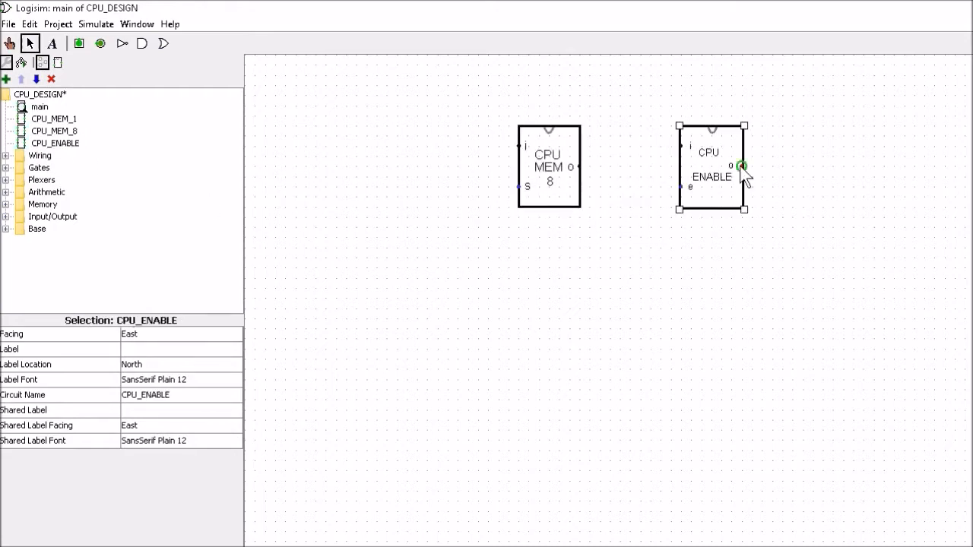
{"action": "left_click_drag", "start_coordinate": [721, 167], "coordinate": [722, 187]}
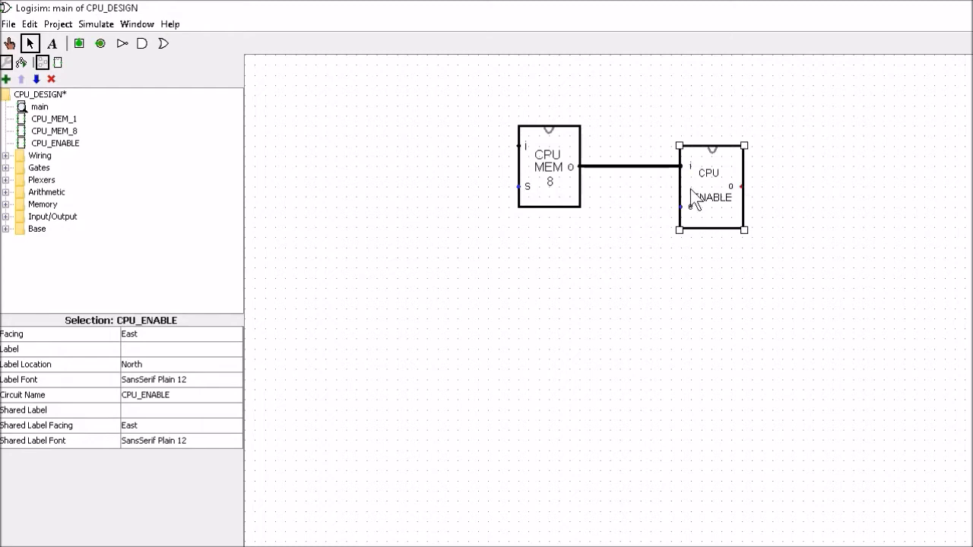
- Run wire leads from CPU_ENABLE's output, the memory's s input and CPU_ENABLE's e input
{"action": "left_click_drag", "start_coordinate": [742, 186], "coordinate": [886, 186]}
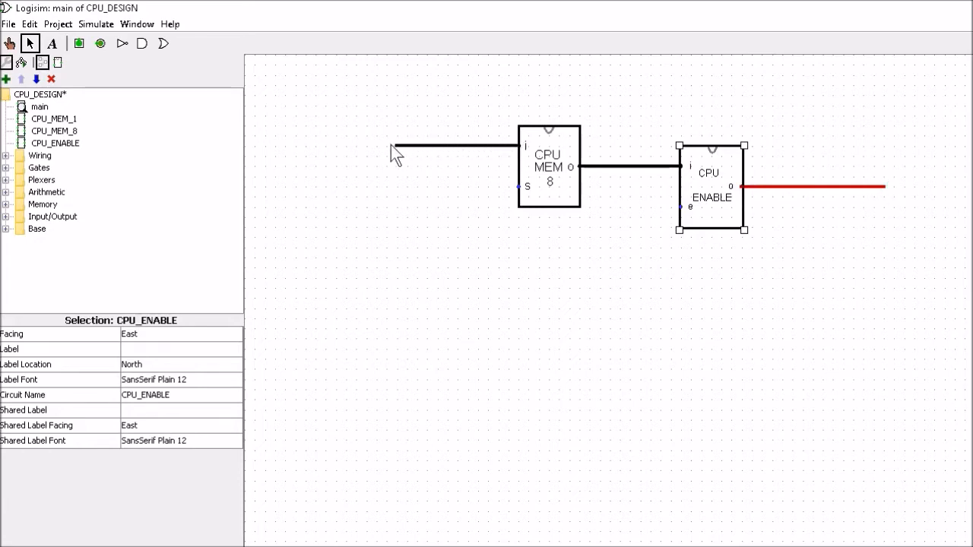
{"action": "left_click_drag", "start_coordinate": [518, 187], "coordinate": [496, 292]}
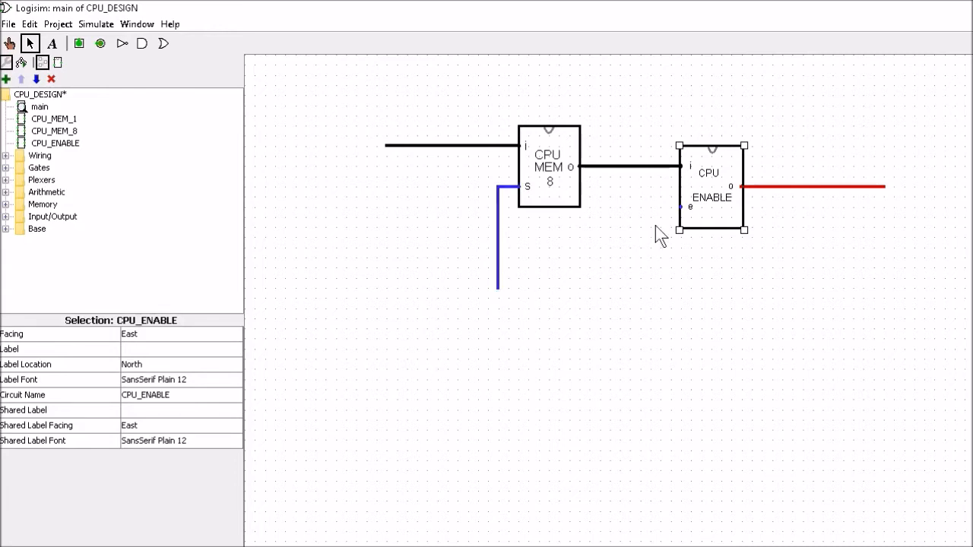
{"action": "left_click_drag", "start_coordinate": [652, 287], "coordinate": [651, 289]}
{"action": "left_click_drag", "start_coordinate": [361, 83], "coordinate": [930, 358]}
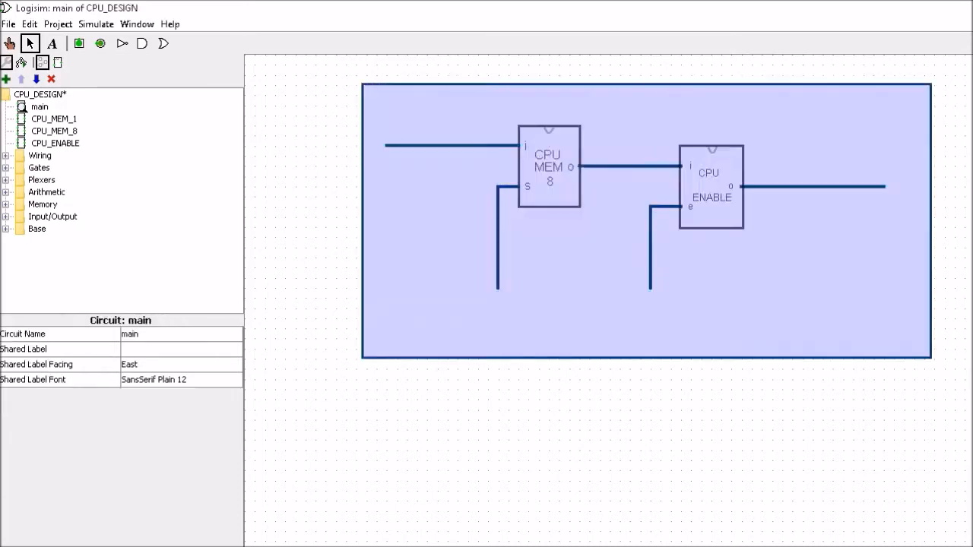
- Shift the circuit down-left and attach input pin 's' to the s wire
{"action": "left_click_drag", "start_coordinate": [570, 177], "coordinate": [550, 239]}
{"action": "left_click", "coordinate": [433, 163]}
{"action": "left_click", "coordinate": [79, 44]}
{"action": "left_click", "coordinate": [152, 410]}
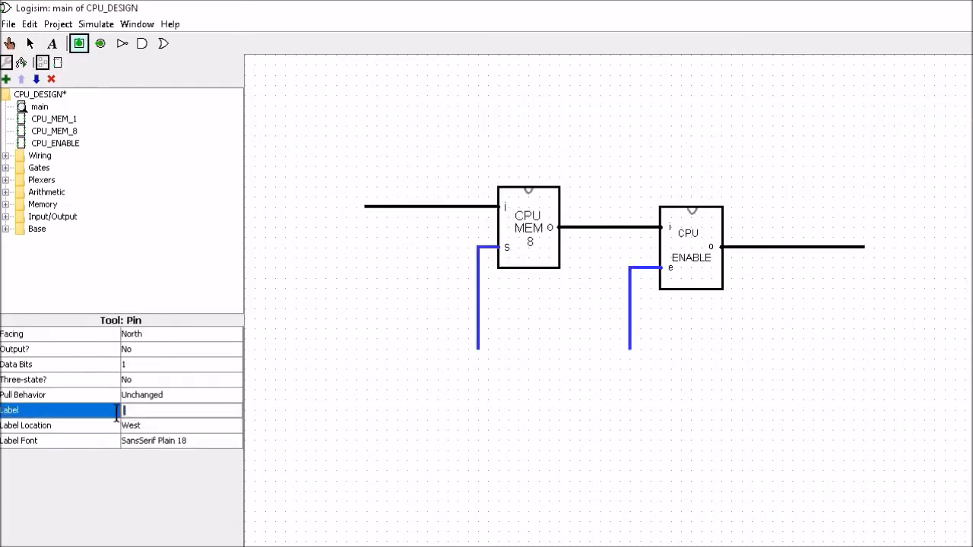
{"action": "type", "text": "s"}
{"action": "left_click", "coordinate": [152, 425]}
{"action": "left_click", "coordinate": [129, 454]}
{"action": "left_click", "coordinate": [478, 359]}
{"action": "left_click", "coordinate": [30, 43]}
- Attach input pin 'e' to the e wire
{"action": "left_click", "coordinate": [79, 43]}
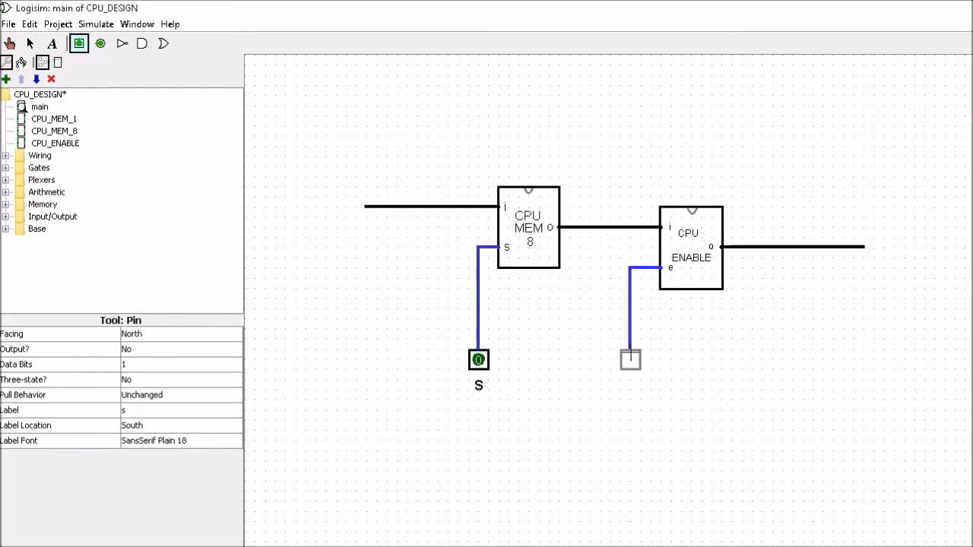
{"action": "left_click", "coordinate": [630, 359]}
{"action": "left_click", "coordinate": [152, 409]}
{"action": "type", "text": "e"}
{"action": "left_click", "coordinate": [583, 376]}
{"action": "left_click", "coordinate": [79, 44]}
{"action": "left_click", "coordinate": [181, 333]}
- Place an 8-bit east-facing input pin 'i', label on the west, at the left wire end
{"action": "left_click", "coordinate": [131, 373]}
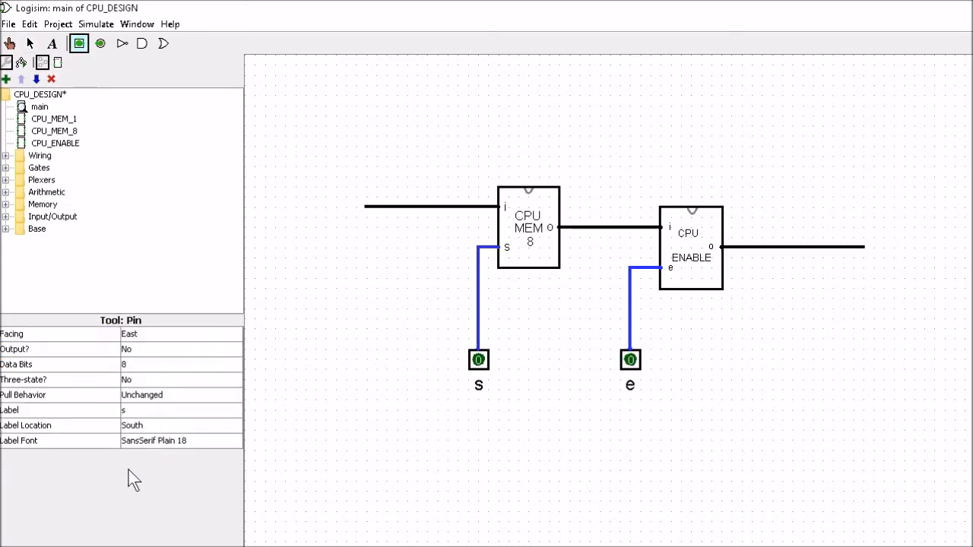
{"action": "left_click", "coordinate": [140, 425]}
{"action": "left_click", "coordinate": [133, 476]}
{"action": "left_click", "coordinate": [152, 410]}
{"action": "type", "text": "i"}
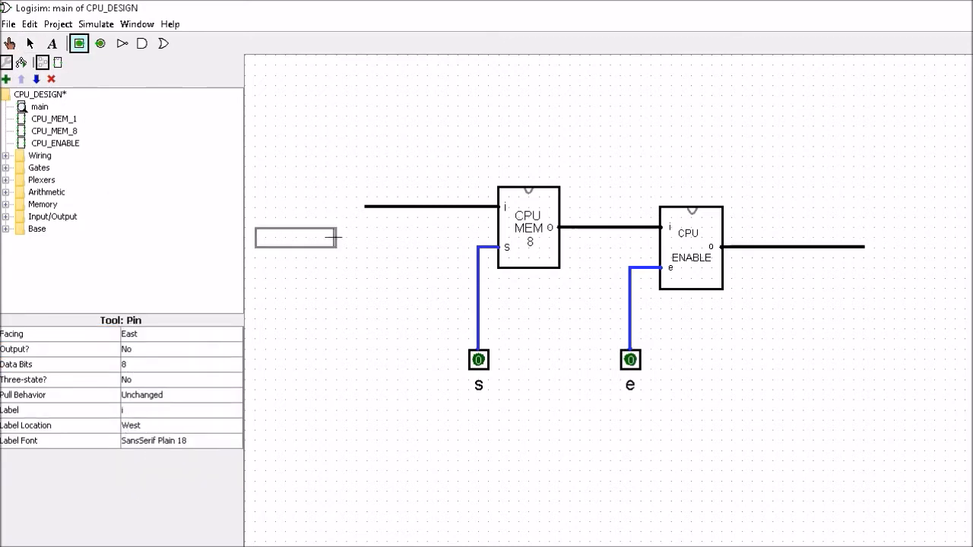
{"action": "left_click", "coordinate": [366, 206]}
{"action": "left_click", "coordinate": [326, 301]}
- Place a west-facing 8-bit output pin 'o', label on the east, at the right wire end
{"action": "left_click", "coordinate": [82, 44]}
{"action": "left_click", "coordinate": [148, 410]}
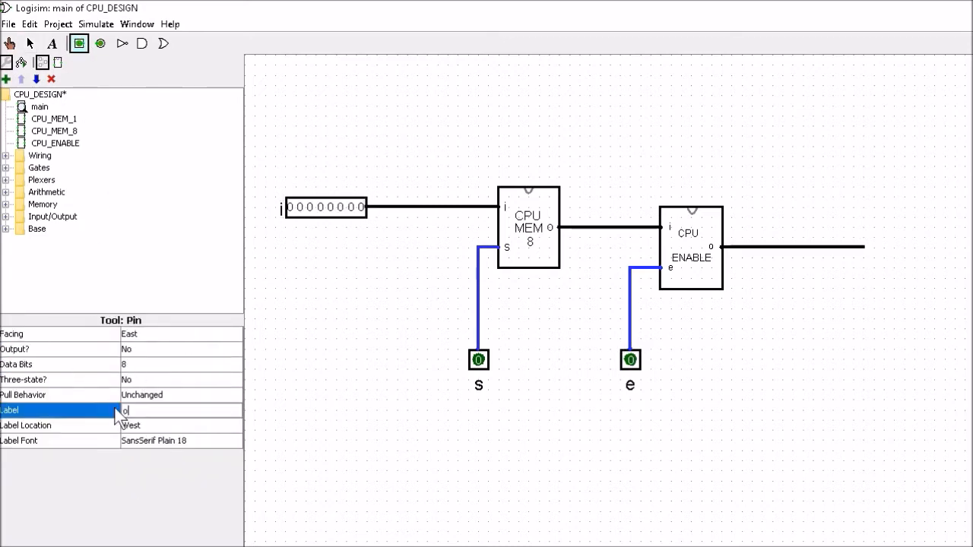
{"action": "type", "text": "o"}
{"action": "left_click", "coordinate": [152, 333]}
{"action": "left_click", "coordinate": [129, 385]}
{"action": "left_click", "coordinate": [135, 426]}
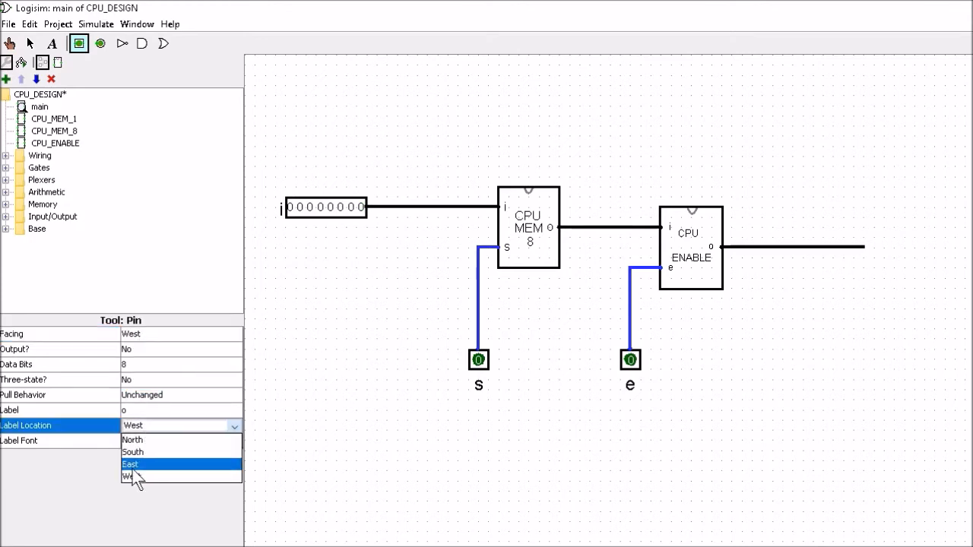
{"action": "left_click", "coordinate": [132, 464]}
{"action": "left_click", "coordinate": [865, 247]}
- Align the o and i pins with their wire ends
{"action": "left_click_drag", "start_coordinate": [865, 247], "coordinate": [794, 247]}
{"action": "left_click_drag", "start_coordinate": [903, 248], "coordinate": [830, 248]}
{"action": "left_click_drag", "start_coordinate": [311, 206], "coordinate": [362, 206]}
{"action": "left_click", "coordinate": [288, 465]}
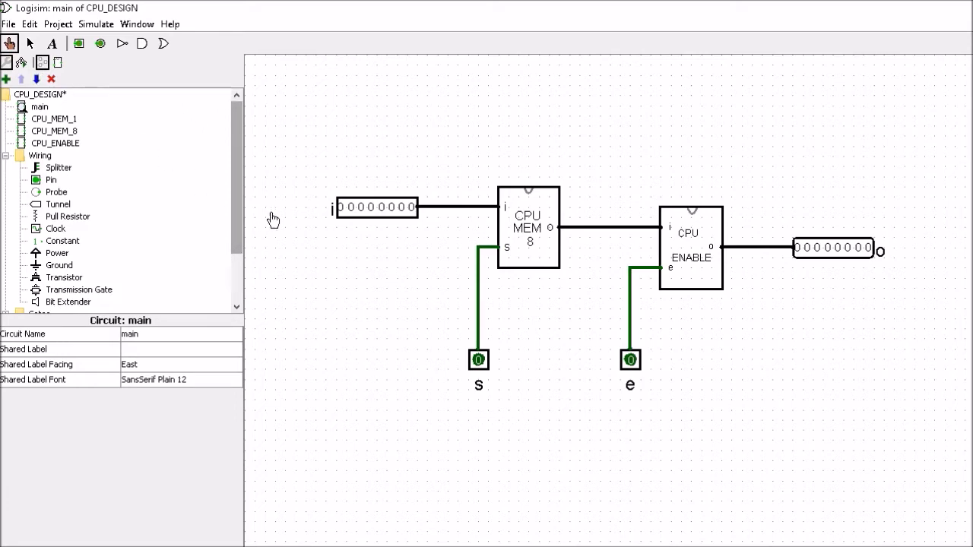
- Poke the bits of input i until it reads 11111111, then set s to 1
{"action": "left_click", "coordinate": [341, 208]}
{"action": "left_click", "coordinate": [351, 209]}
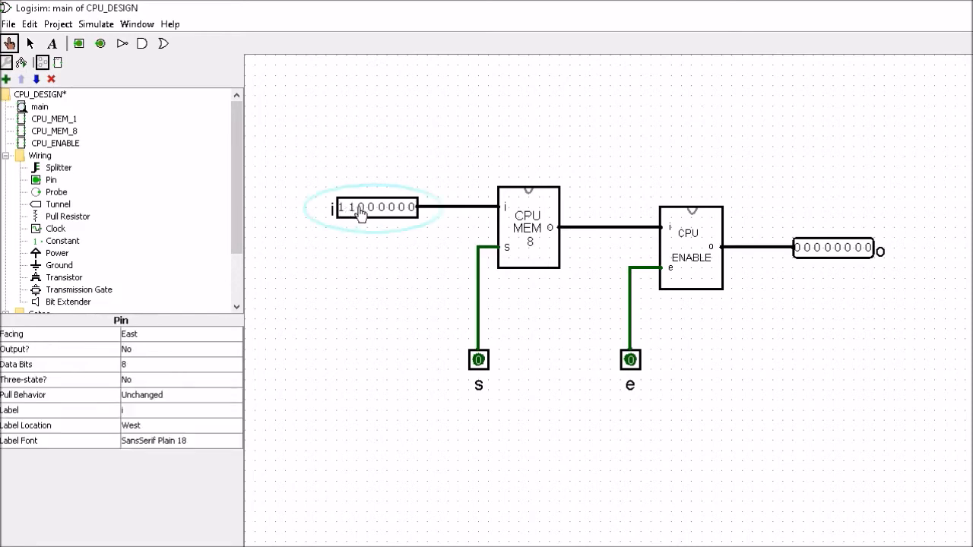
{"action": "left_click", "coordinate": [361, 208]}
{"action": "left_click", "coordinate": [401, 210]}
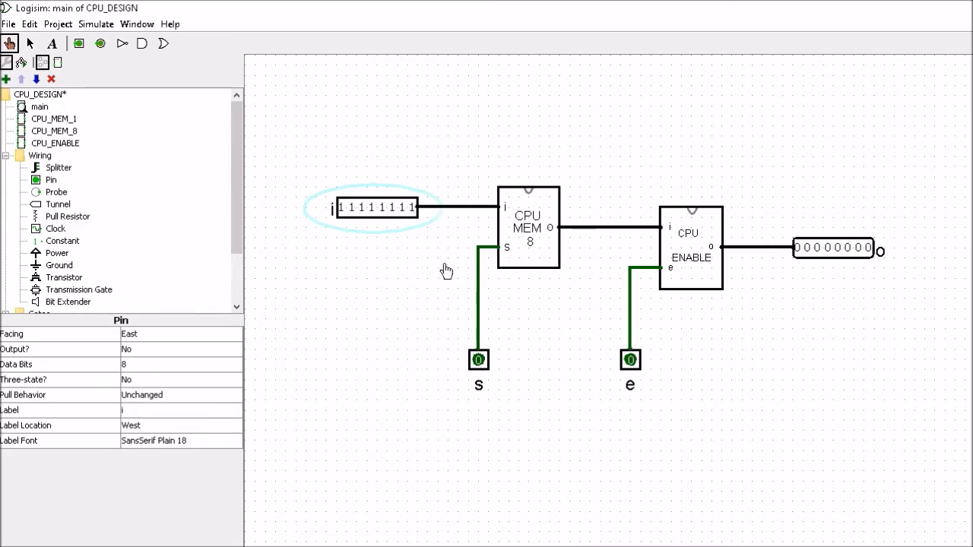
{"action": "left_click", "coordinate": [478, 363]}
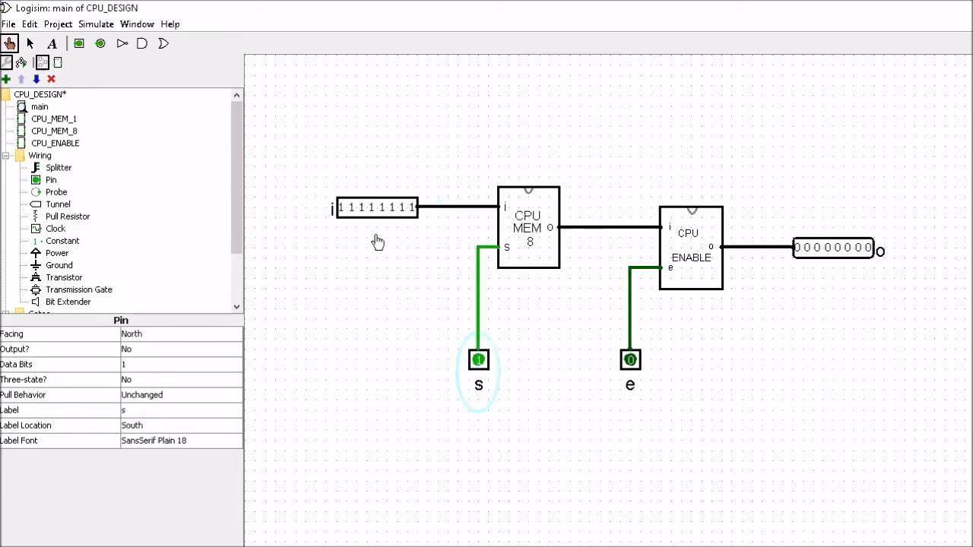
{"action": "right_click", "coordinate": [524, 225]}
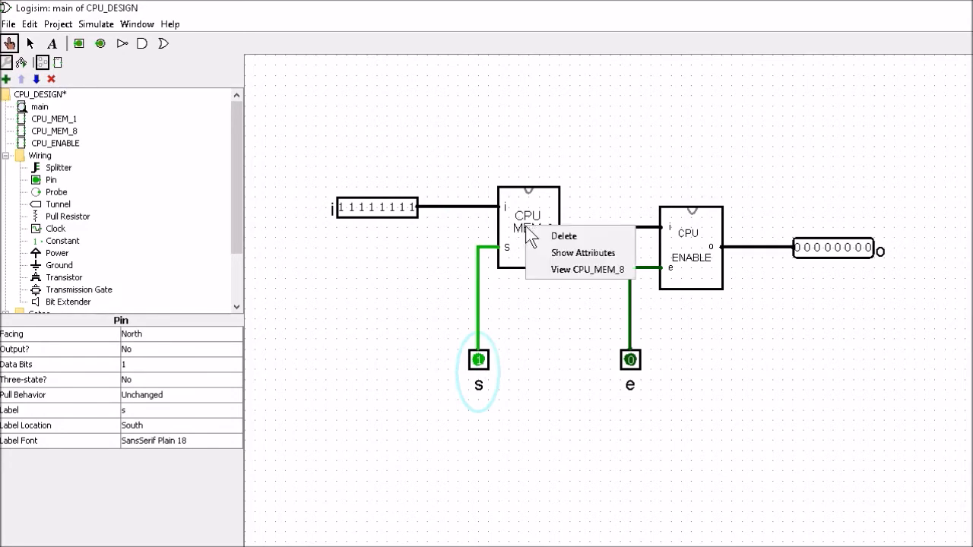
{"action": "left_click", "coordinate": [553, 275]}
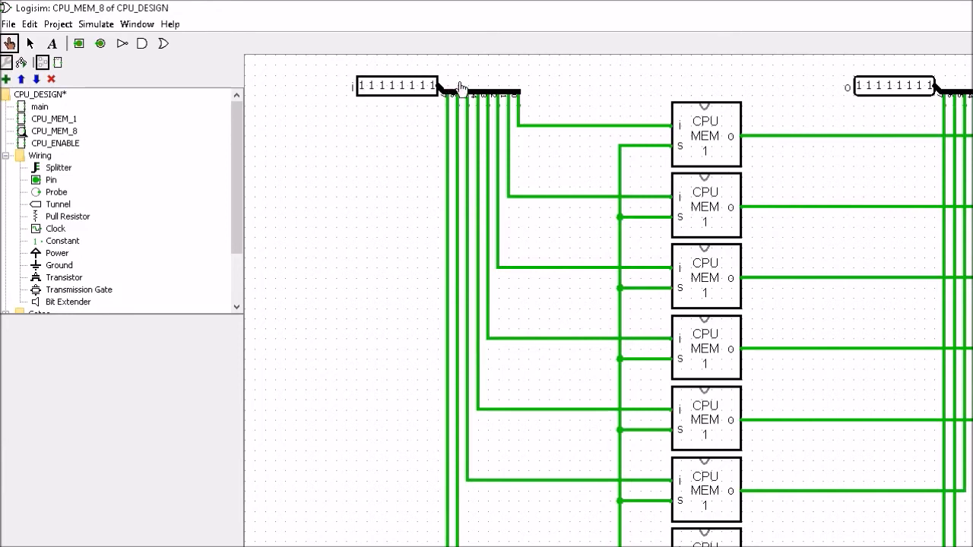
{"action": "right_click", "coordinate": [707, 136]}
{"action": "left_click", "coordinate": [741, 179]}
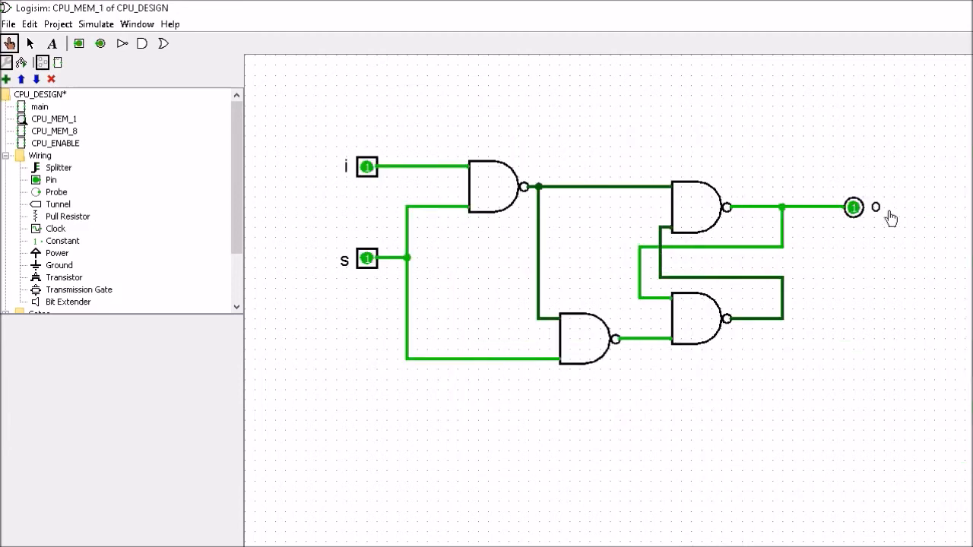
{"action": "double_click", "coordinate": [40, 107]}
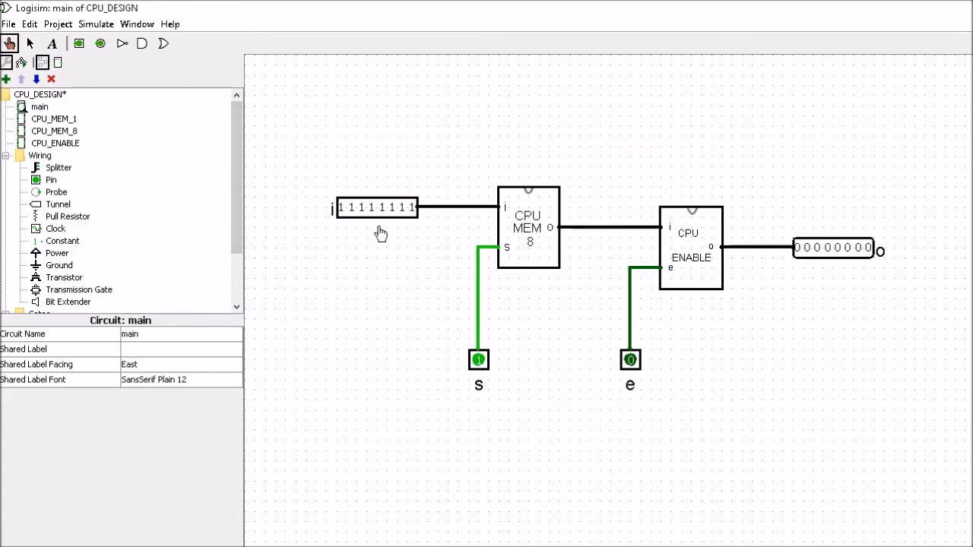
- Set s to 0 and poke each set bit of i back to 0, giving 00000000
{"action": "left_click", "coordinate": [479, 361]}
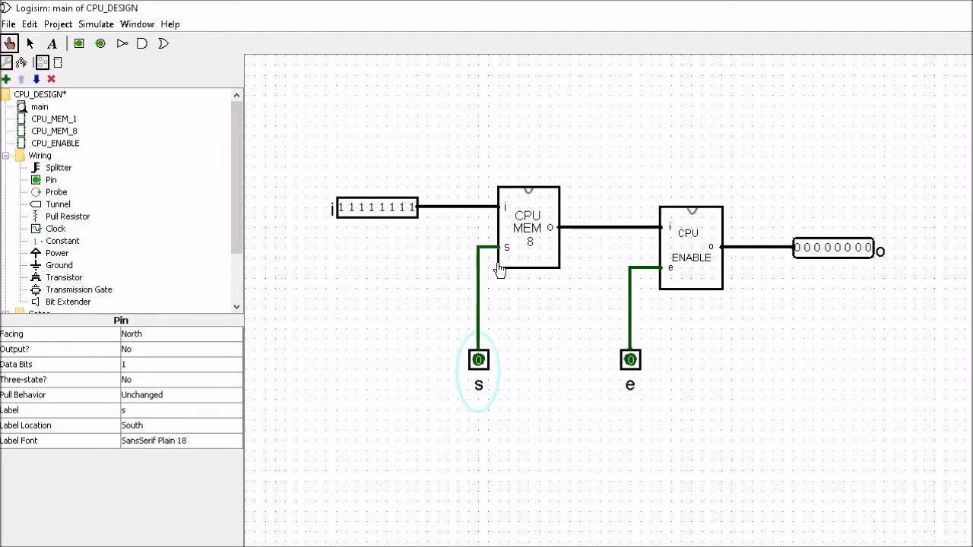
{"action": "left_click", "coordinate": [411, 210]}
{"action": "left_click", "coordinate": [400, 209]}
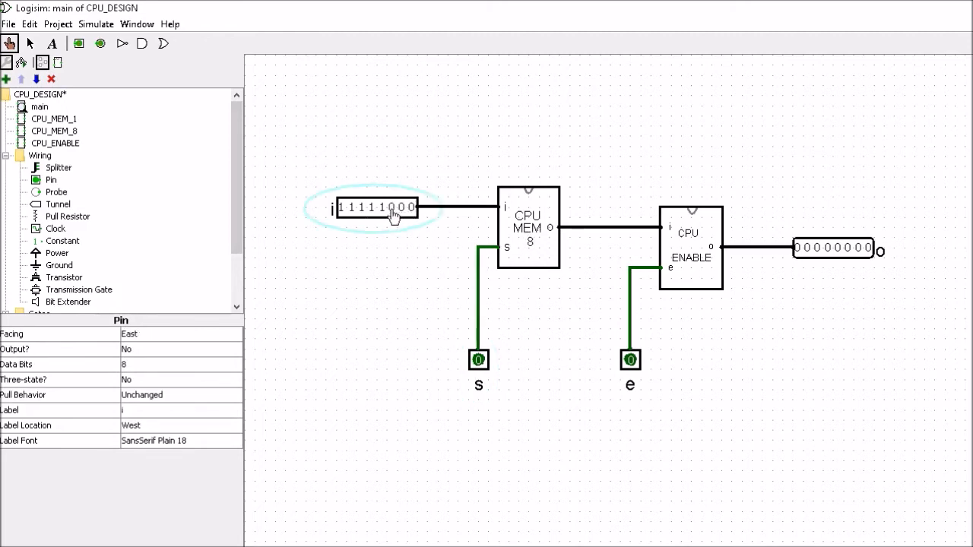
{"action": "left_click", "coordinate": [381, 210]}
{"action": "left_click", "coordinate": [371, 210]}
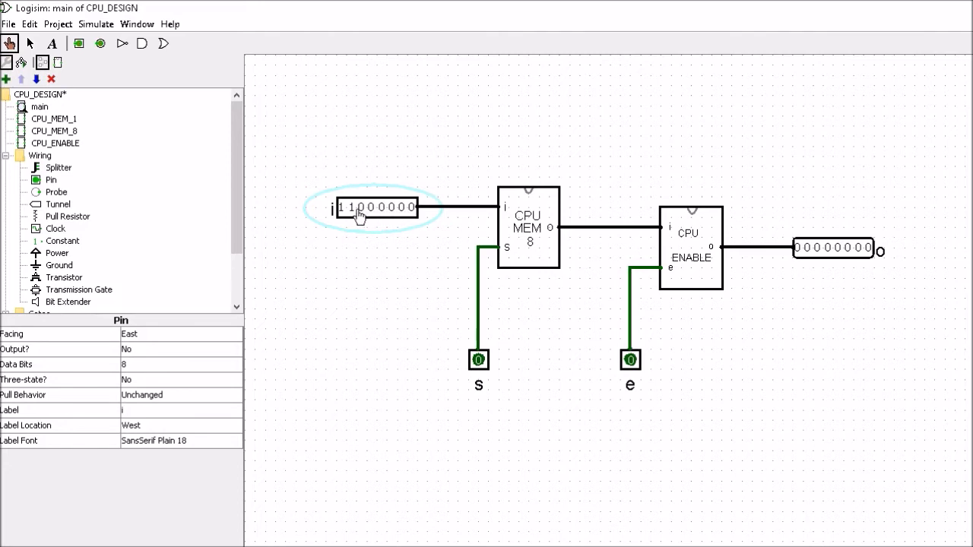
{"action": "left_click", "coordinate": [351, 210]}
{"action": "left_click", "coordinate": [342, 210]}
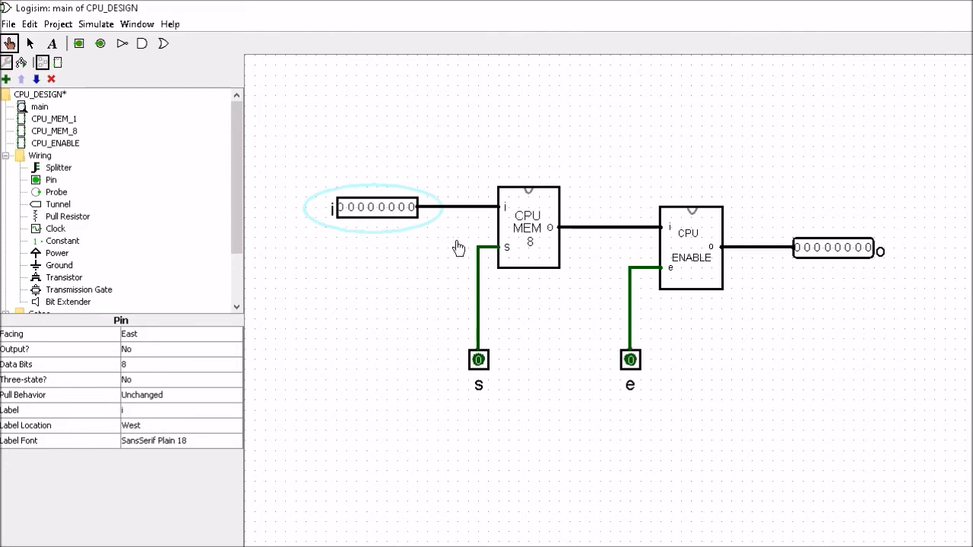
{"action": "right_click", "coordinate": [531, 229]}
{"action": "left_click", "coordinate": [562, 268]}
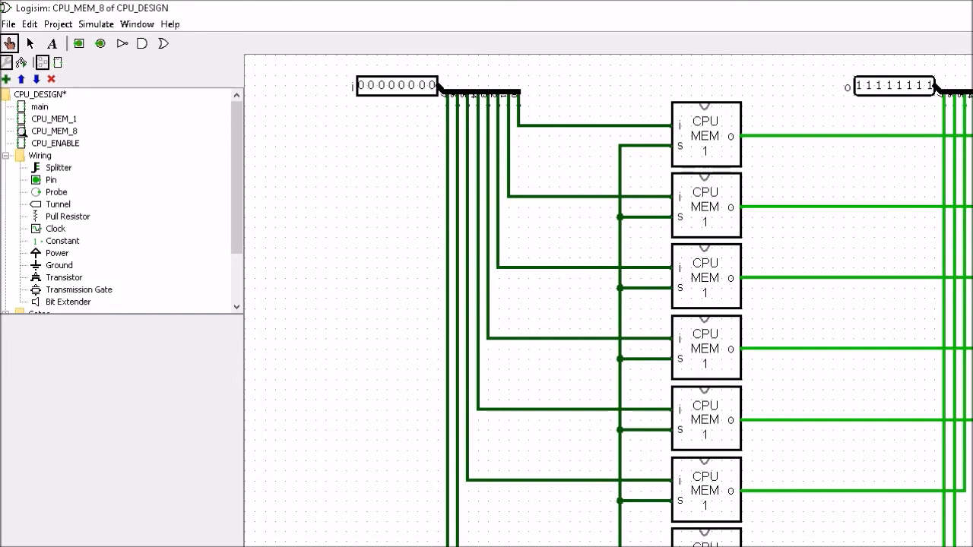
{"action": "right_click", "coordinate": [710, 145]}
{"action": "left_click", "coordinate": [740, 194]}
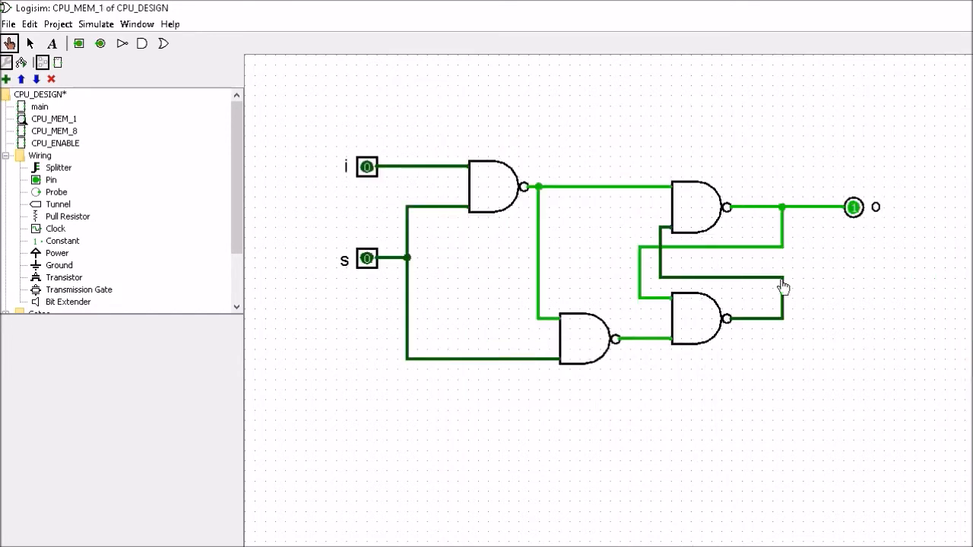
{"action": "double_click", "coordinate": [33, 108]}
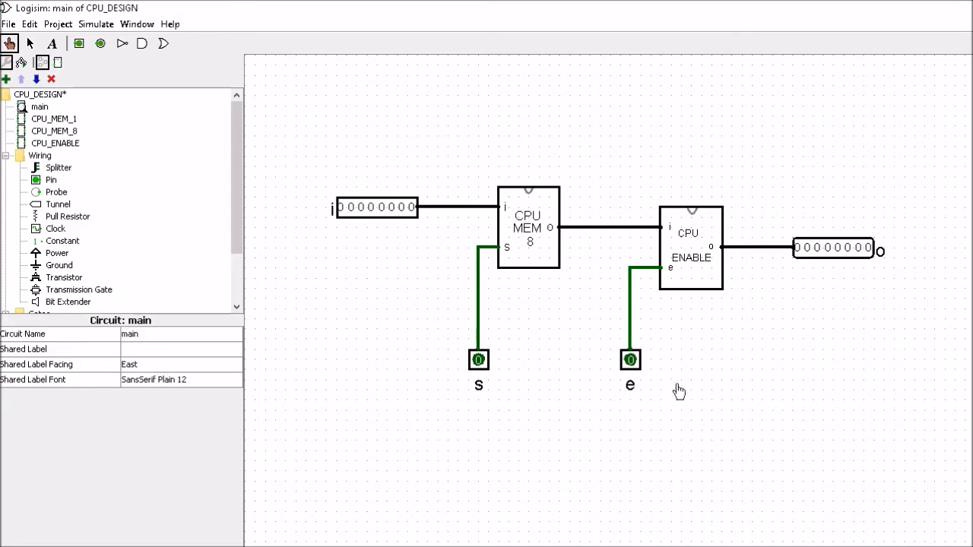
- Set enable pin e to 1, checking inside CPU_ENABLE before and after, so o shows 11111111
{"action": "right_click", "coordinate": [694, 250]}
{"action": "left_click", "coordinate": [722, 293]}
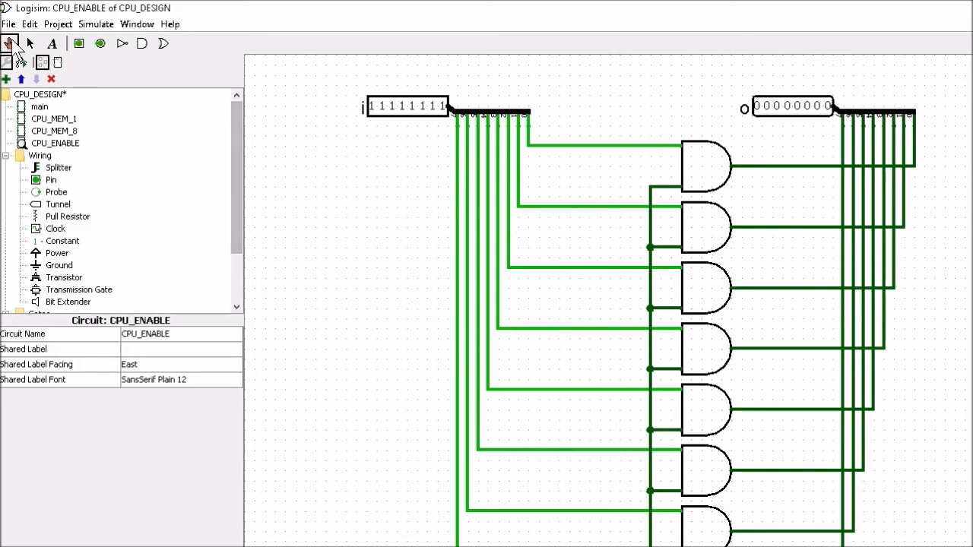
{"action": "double_click", "coordinate": [38, 107]}
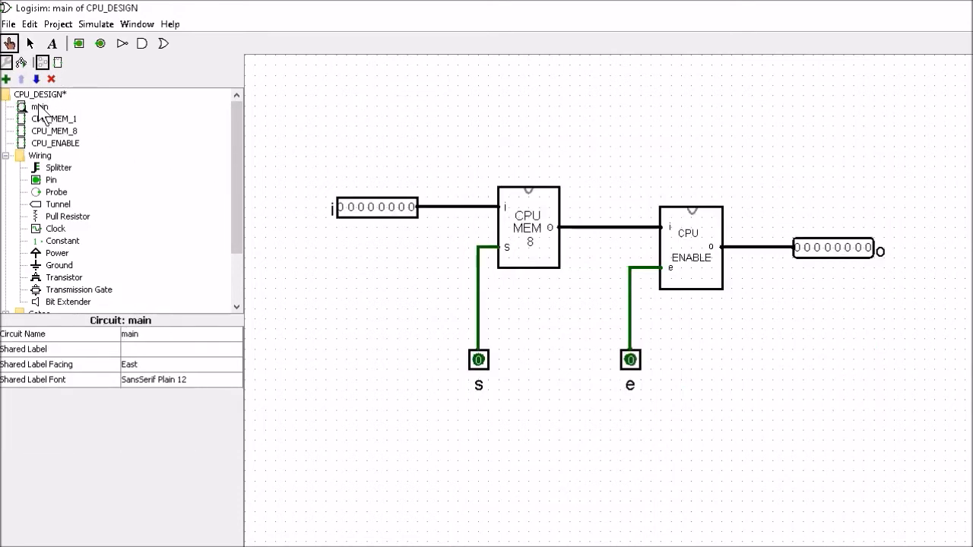
{"action": "left_click", "coordinate": [630, 361]}
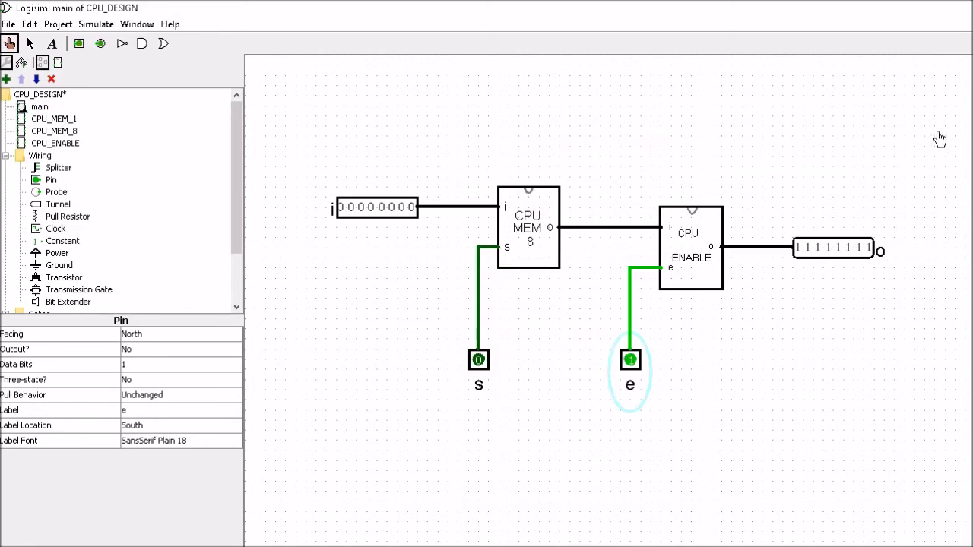
{"action": "right_click", "coordinate": [704, 256]}
{"action": "left_click", "coordinate": [720, 297]}
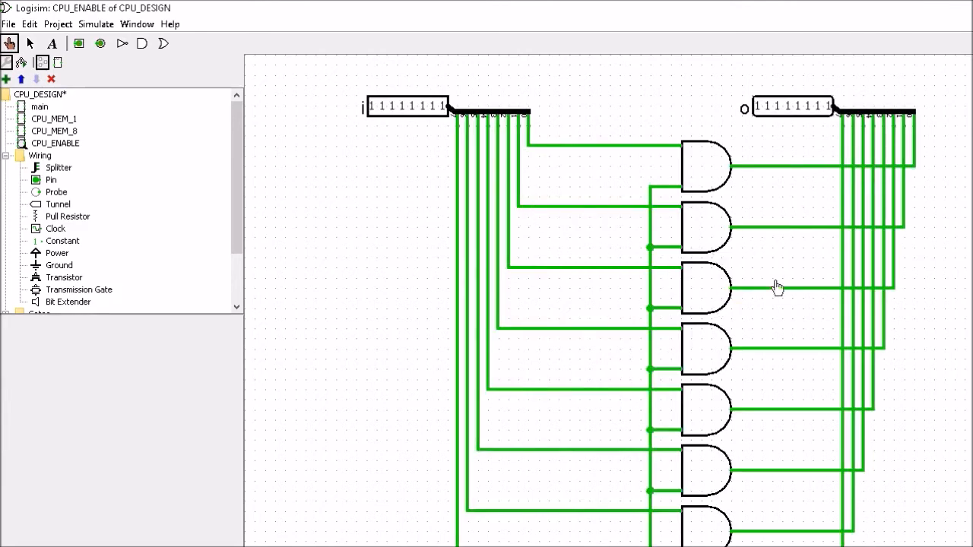
{"action": "double_click", "coordinate": [39, 106]}
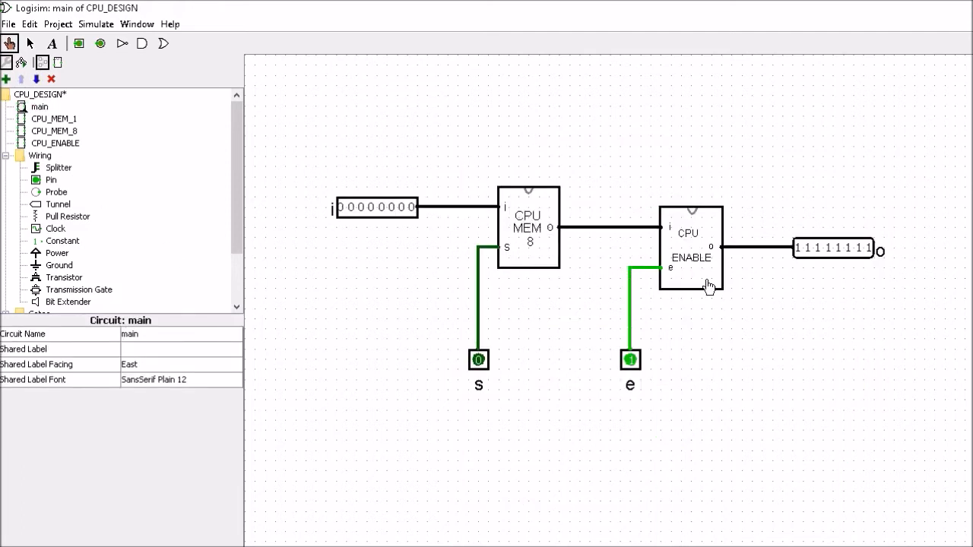
- Add a new circuit named CPU_REG_8 from the Project menu
{"action": "left_click", "coordinate": [61, 25]}
{"action": "left_click", "coordinate": [71, 42]}
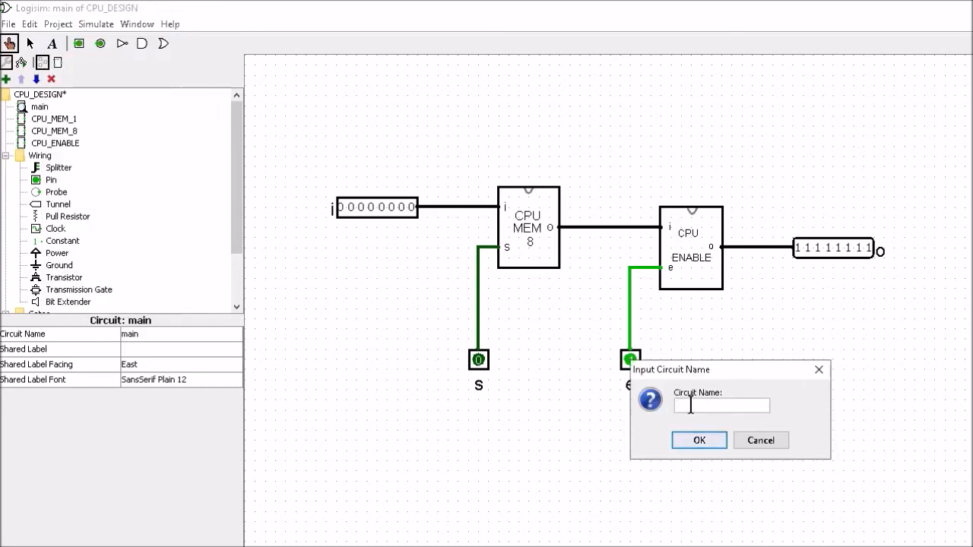
{"action": "type", "text": "CPU_REG_8"}
{"action": "left_click", "coordinate": [698, 443]}
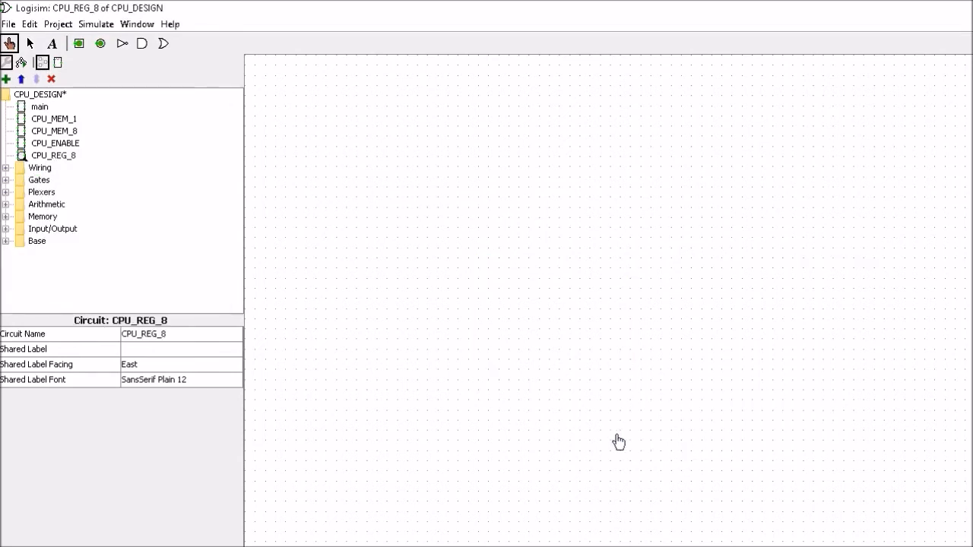
- Cut all components and wires out of main and paste them into CPU_REG_8
{"action": "double_click", "coordinate": [39, 108]}
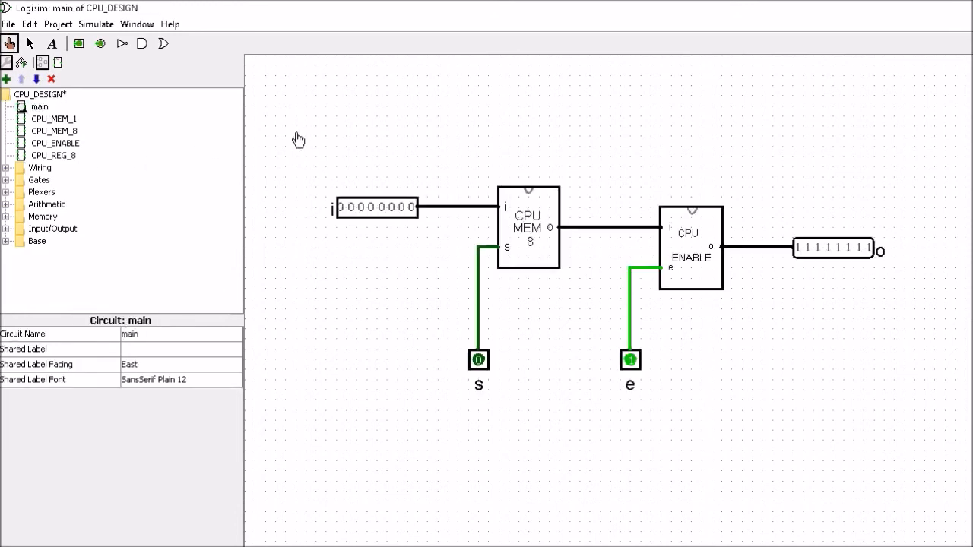
{"action": "left_click", "coordinate": [32, 44]}
{"action": "left_click_drag", "start_coordinate": [302, 123], "coordinate": [954, 424]}
{"action": "key", "text": "Delete"}
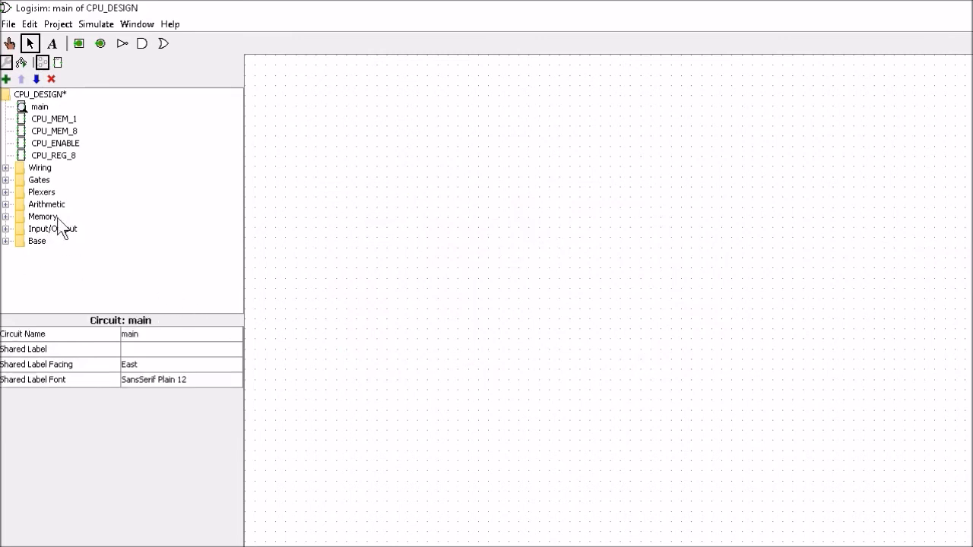
{"action": "double_click", "coordinate": [67, 158]}
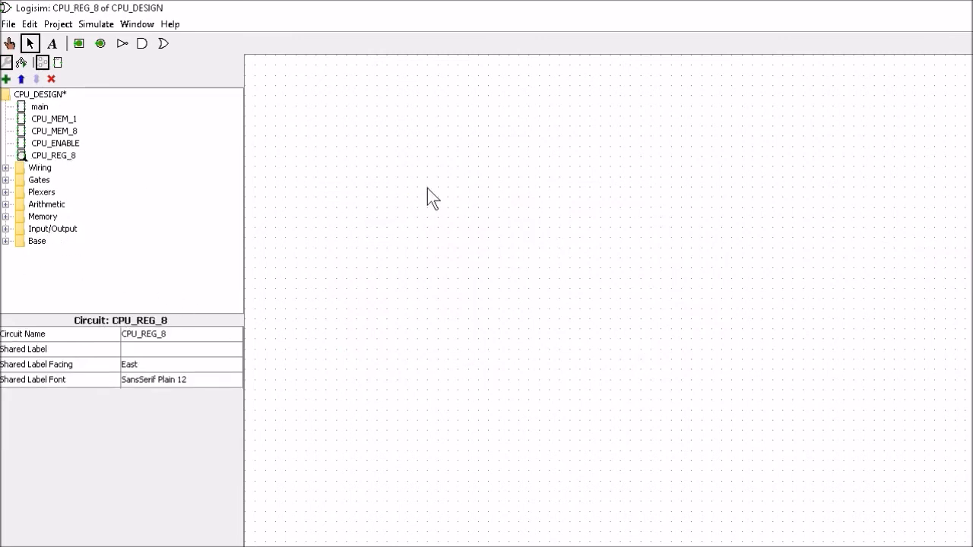
{"action": "key", "text": "ctrl+v"}
{"action": "left_click", "coordinate": [716, 396]}
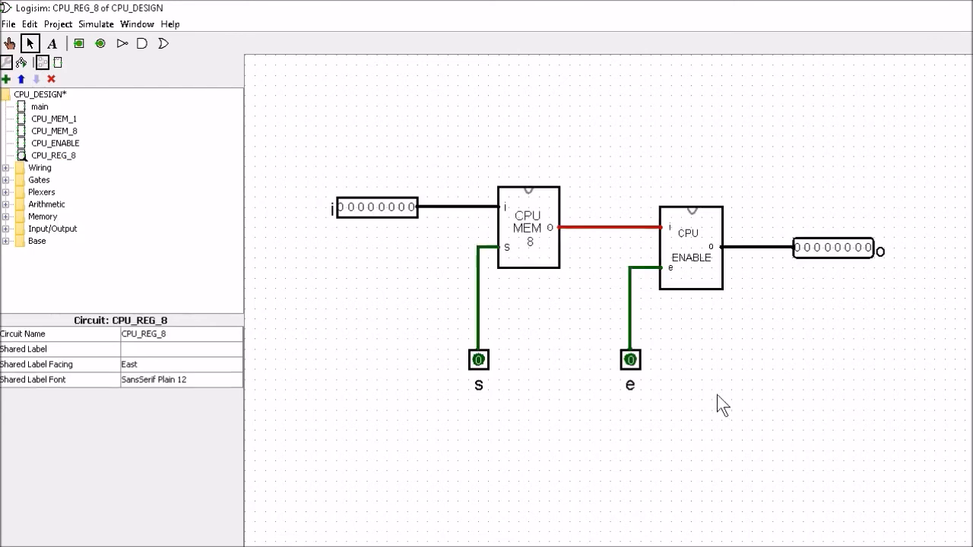
{"action": "left_click", "coordinate": [47, 156]}
{"action": "right_click", "coordinate": [49, 163]}
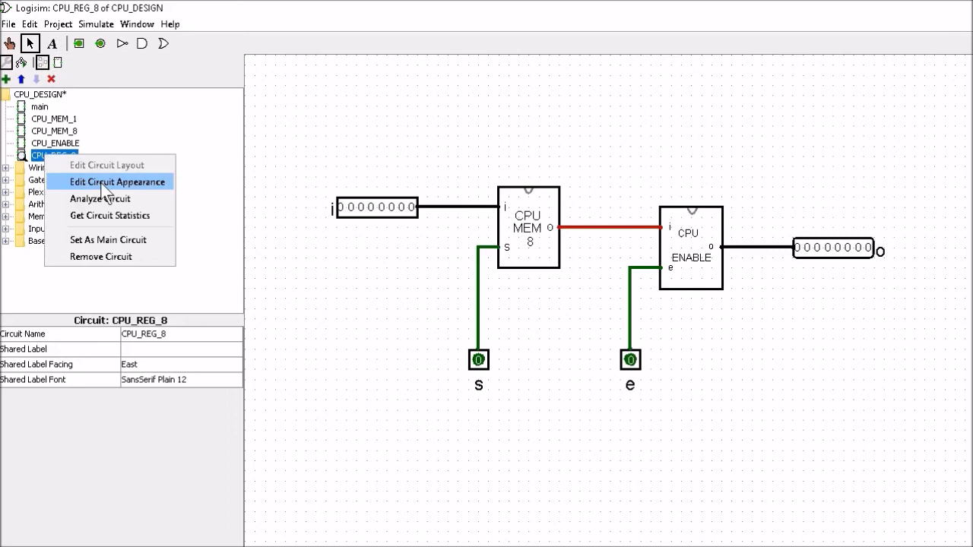
- In CPU_REG_8's appearance editor, draw a larger rectangle body with border width 2
{"action": "left_click", "coordinate": [106, 183]}
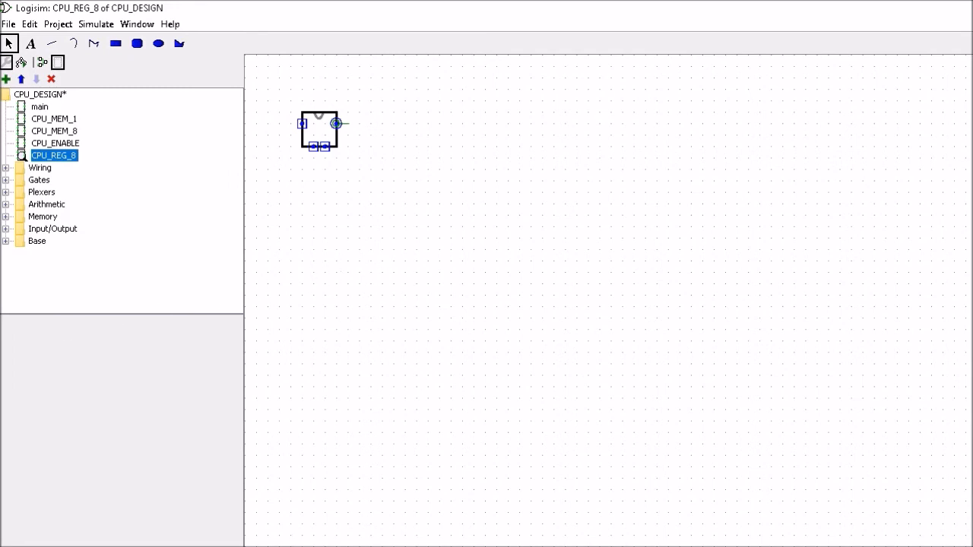
{"action": "left_click", "coordinate": [116, 43]}
{"action": "left_click_drag", "start_coordinate": [495, 124], "coordinate": [669, 215]}
{"action": "left_click", "coordinate": [147, 349]}
{"action": "left_click", "coordinate": [146, 377]}
- Move the anchor, output, input and control pins onto the rectangle, delete the old box, reposition the notch
{"action": "left_click_drag", "start_coordinate": [336, 123], "coordinate": [669, 169]}
{"action": "left_click_drag", "start_coordinate": [336, 123], "coordinate": [669, 169]}
{"action": "left_click_drag", "start_coordinate": [301, 123], "coordinate": [495, 168]}
{"action": "left_click_drag", "start_coordinate": [314, 147], "coordinate": [624, 216]}
{"action": "left_click", "coordinate": [331, 145]}
{"action": "key", "text": "Delete"}
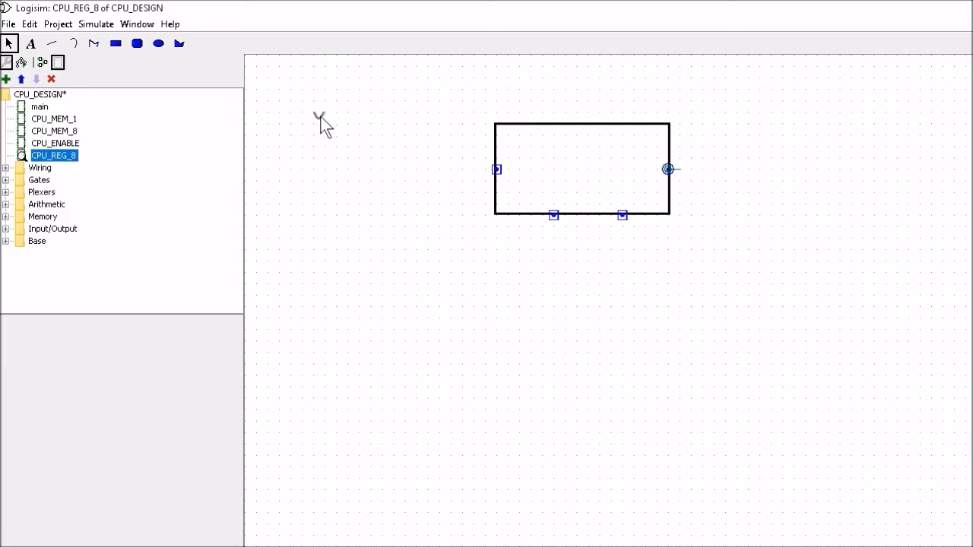
{"action": "left_click_drag", "start_coordinate": [320, 116], "coordinate": [576, 129]}
- Add text labels 'CPU', 'REG', '8', 's' and 'e' below the symbol
{"action": "left_click", "coordinate": [32, 46]}
{"action": "left_click", "coordinate": [364, 293]}
{"action": "type", "text": "CPU"}
{"action": "left_click", "coordinate": [364, 312]}
{"action": "type", "text": "RE"}
{"action": "left_click", "coordinate": [364, 351]}
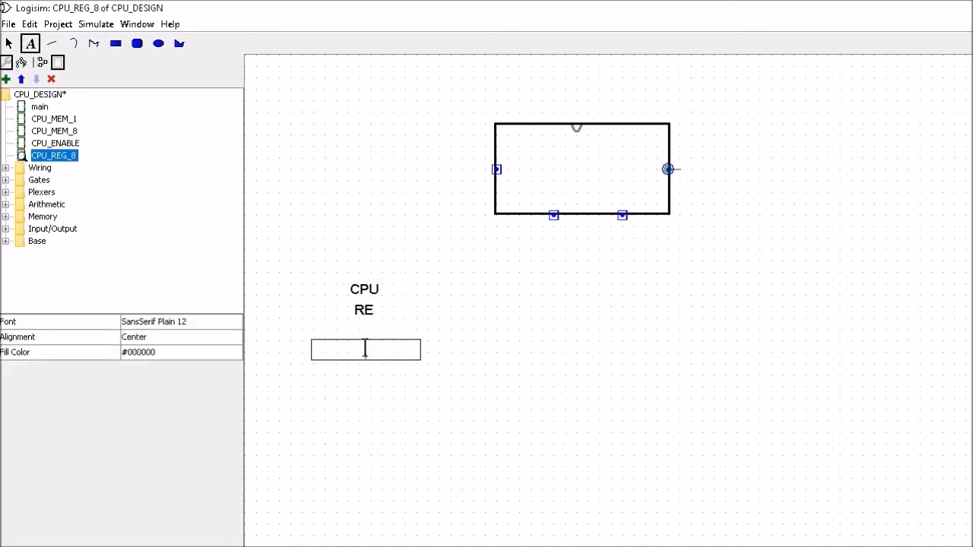
{"action": "left_click", "coordinate": [371, 310]}
{"action": "type", "text": "G"}
{"action": "left_click", "coordinate": [361, 350]}
{"action": "type", "text": "8"}
{"action": "left_click", "coordinate": [373, 390]}
{"action": "type", "text": "s"}
{"action": "left_click", "coordinate": [379, 434]}
{"action": "type", "text": "e"}
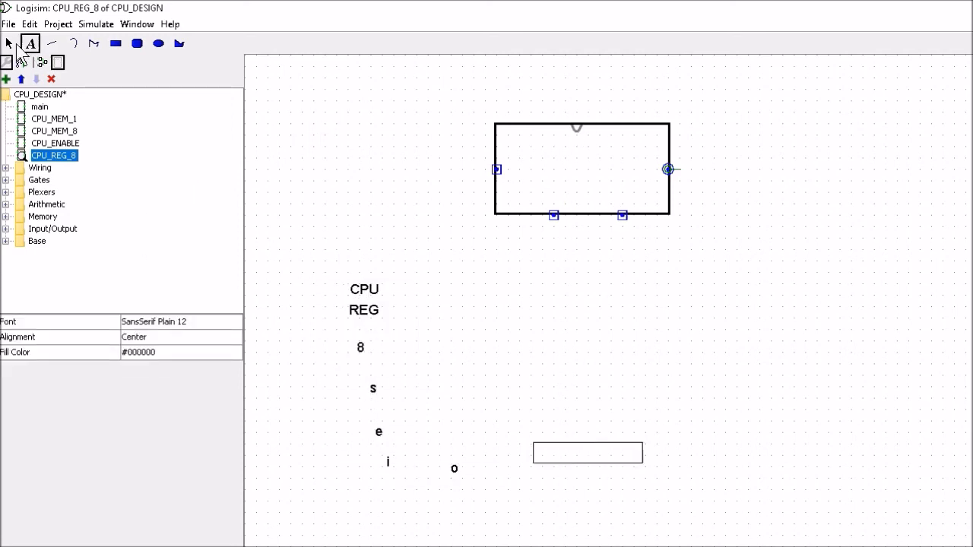
- Arrange CPU REG 8 inside the rectangle, with i, o, s and e beside their pins, notch top-centred
{"action": "left_click", "coordinate": [9, 43]}
{"action": "left_click_drag", "start_coordinate": [364, 290], "coordinate": [581, 165]}
{"action": "left_click_drag", "start_coordinate": [364, 311], "coordinate": [581, 183]}
{"action": "left_click_drag", "start_coordinate": [360, 348], "coordinate": [581, 199]}
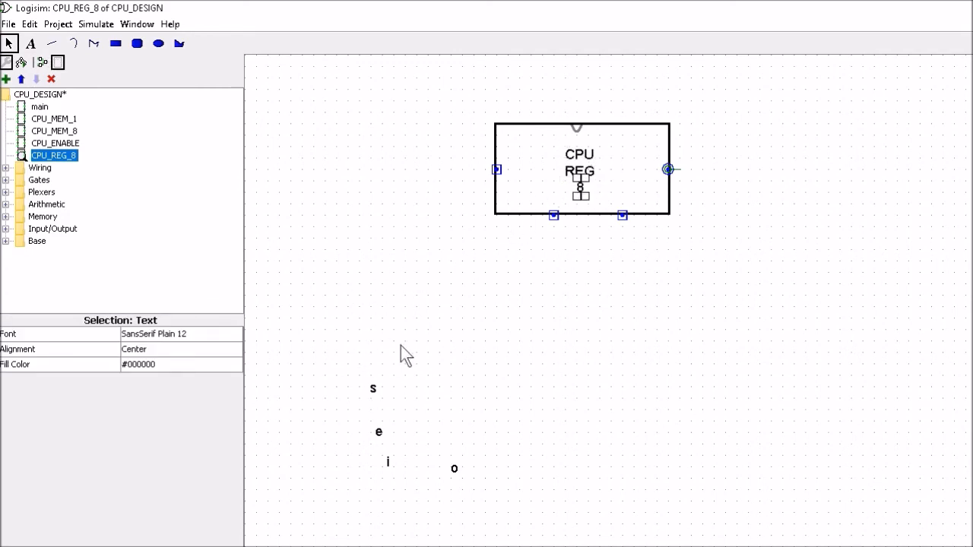
{"action": "left_click_drag", "start_coordinate": [372, 389], "coordinate": [553, 209]}
{"action": "left_click_drag", "start_coordinate": [379, 432], "coordinate": [622, 202]}
{"action": "left_click_drag", "start_coordinate": [388, 462], "coordinate": [511, 168]}
{"action": "left_click_drag", "start_coordinate": [454, 469], "coordinate": [654, 170]}
{"action": "left_click_drag", "start_coordinate": [578, 131], "coordinate": [583, 131]}
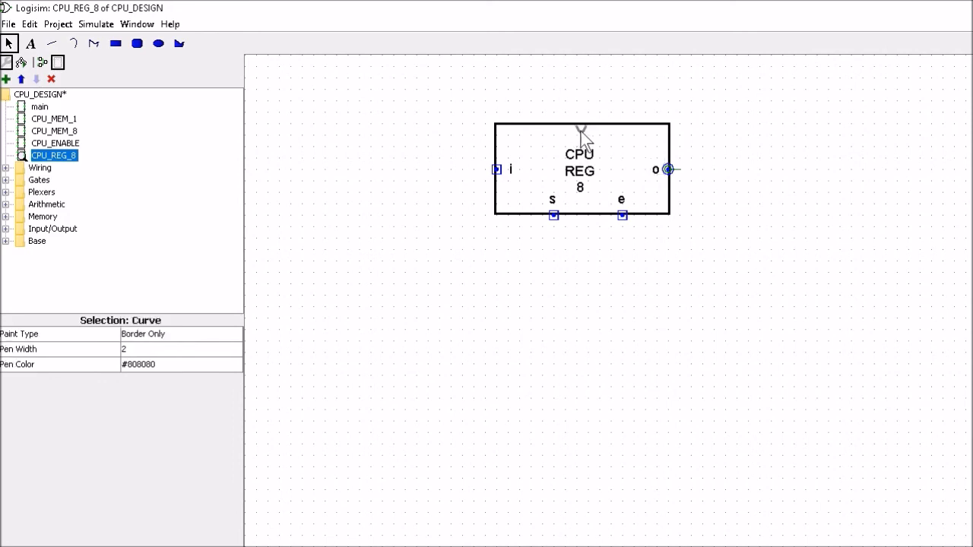
{"action": "left_click", "coordinate": [582, 135]}
{"action": "left_click", "coordinate": [581, 130]}
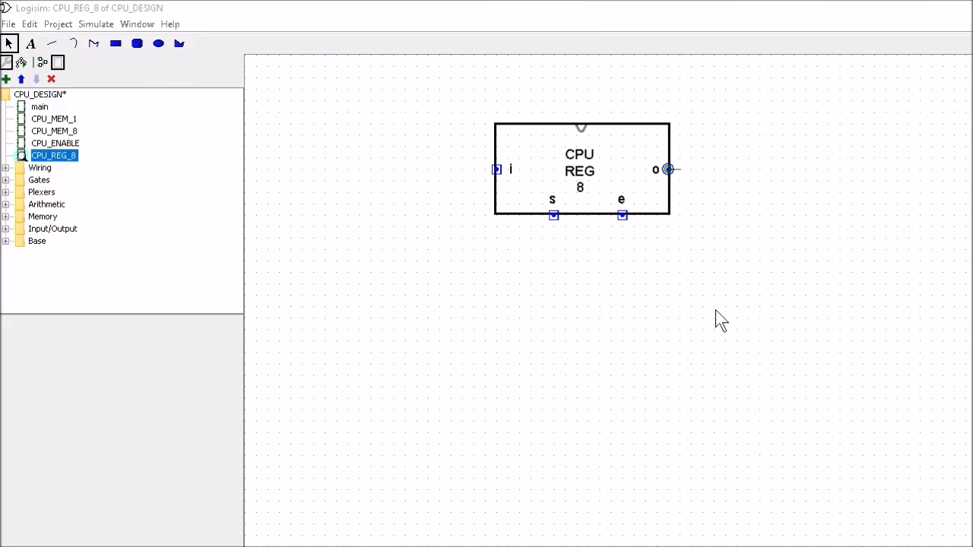
- In main, place CPU_MEM_1, CPU_MEM_8 and CPU_ENABLE side by side, with CPU_REG_8 below them
{"action": "double_click", "coordinate": [40, 108]}
{"action": "left_click", "coordinate": [54, 120]}
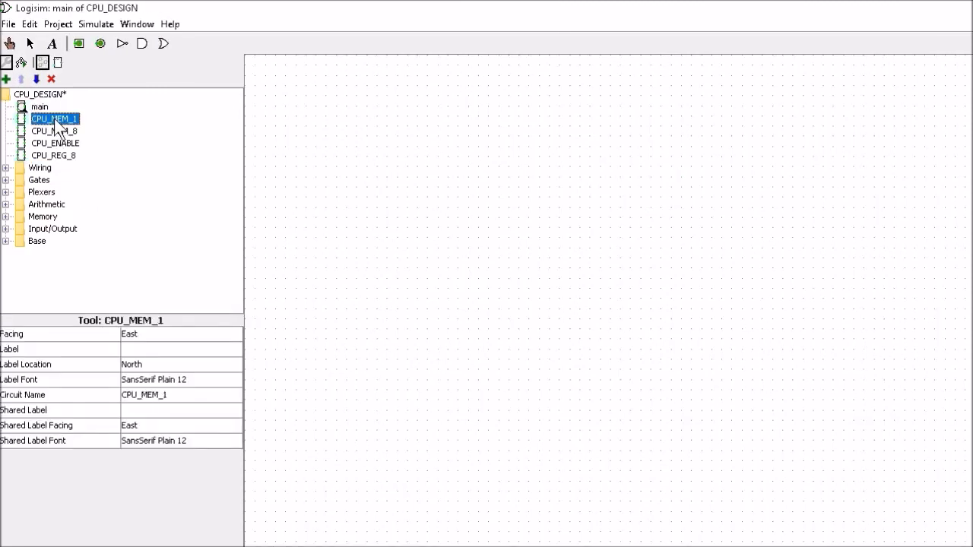
{"action": "left_click", "coordinate": [448, 156]}
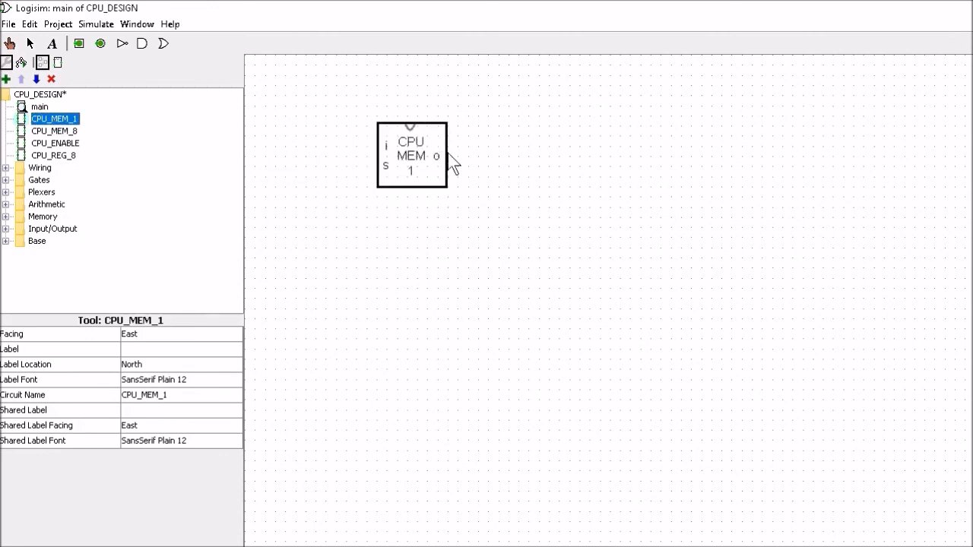
{"action": "left_click", "coordinate": [58, 131]}
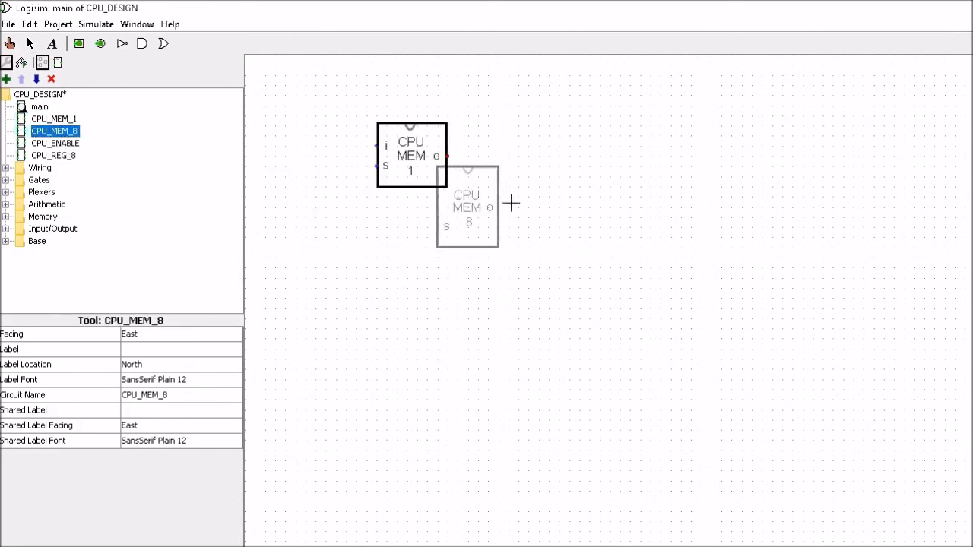
{"action": "left_click", "coordinate": [562, 164]}
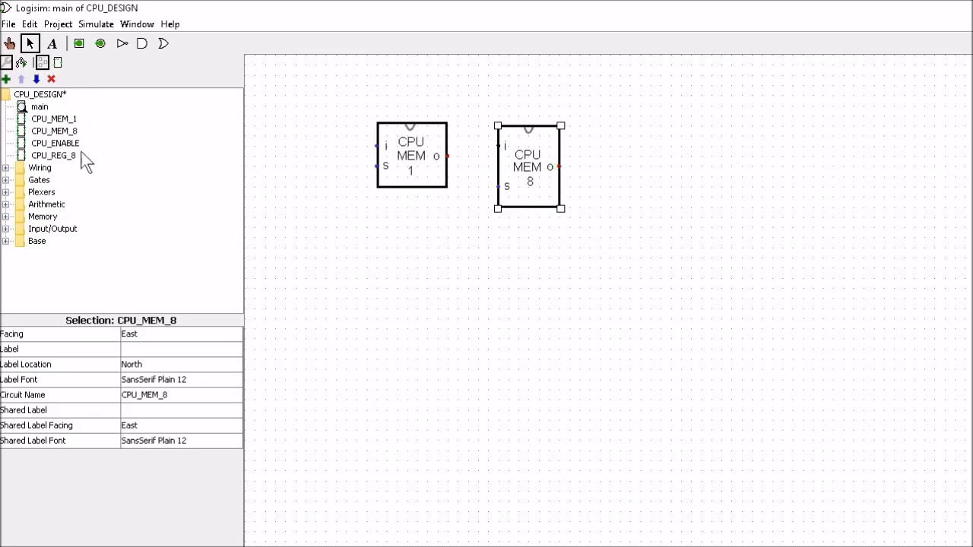
{"action": "left_click", "coordinate": [50, 143]}
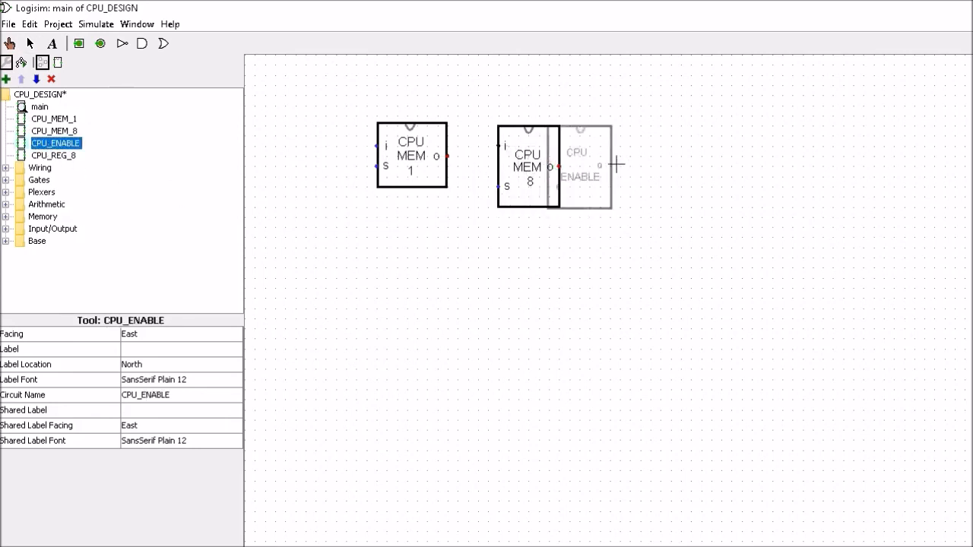
{"action": "left_click", "coordinate": [667, 167]}
{"action": "left_click", "coordinate": [53, 156]}
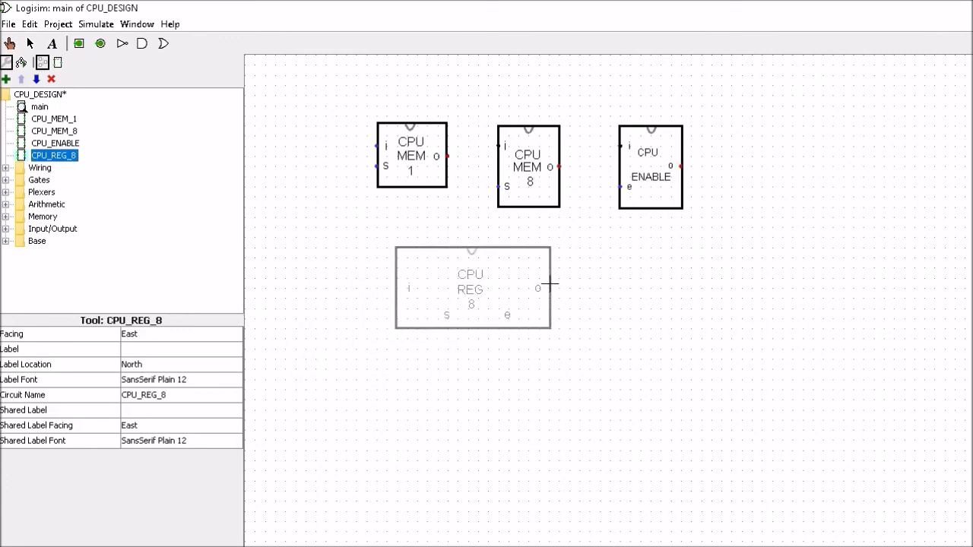
{"action": "left_click", "coordinate": [550, 288]}
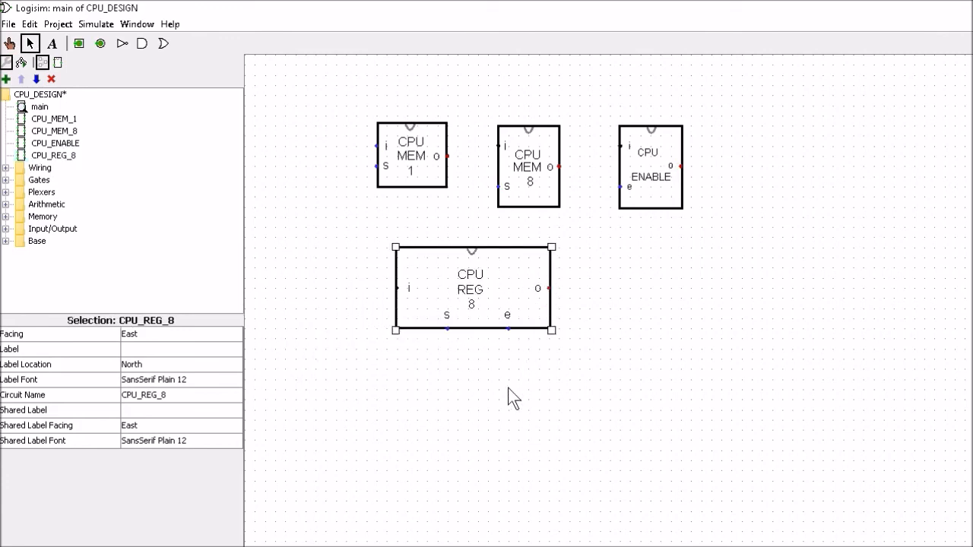